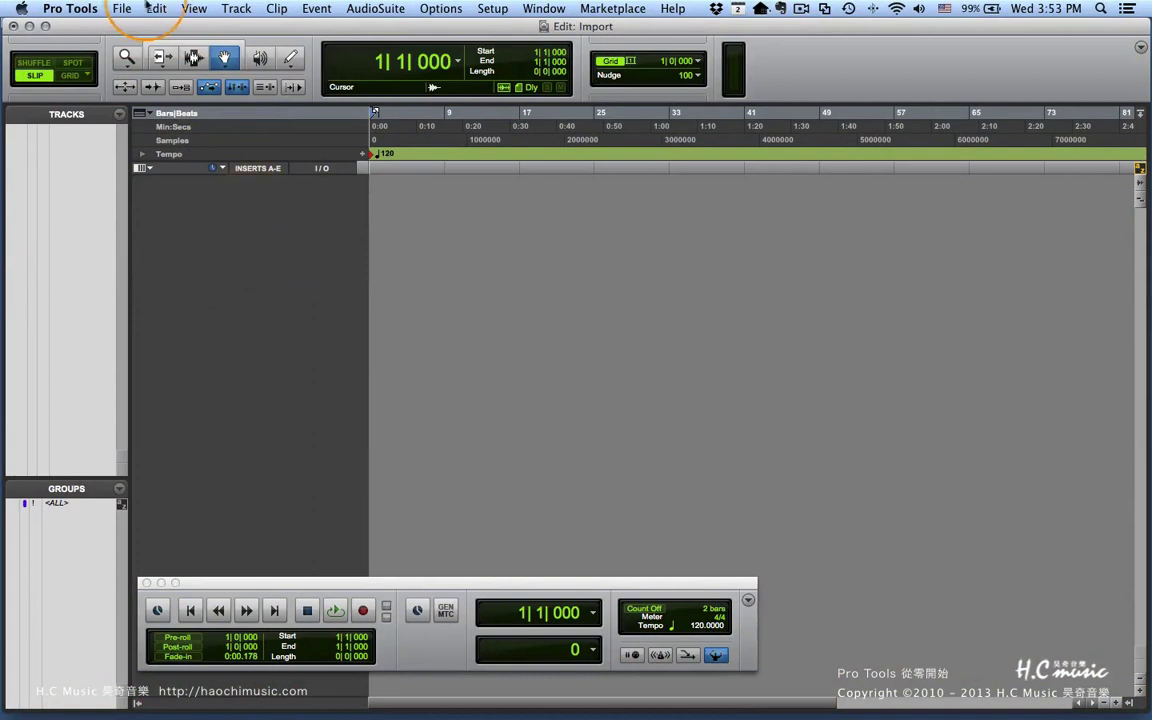
click(121, 8)
mouse_move(178, 225)
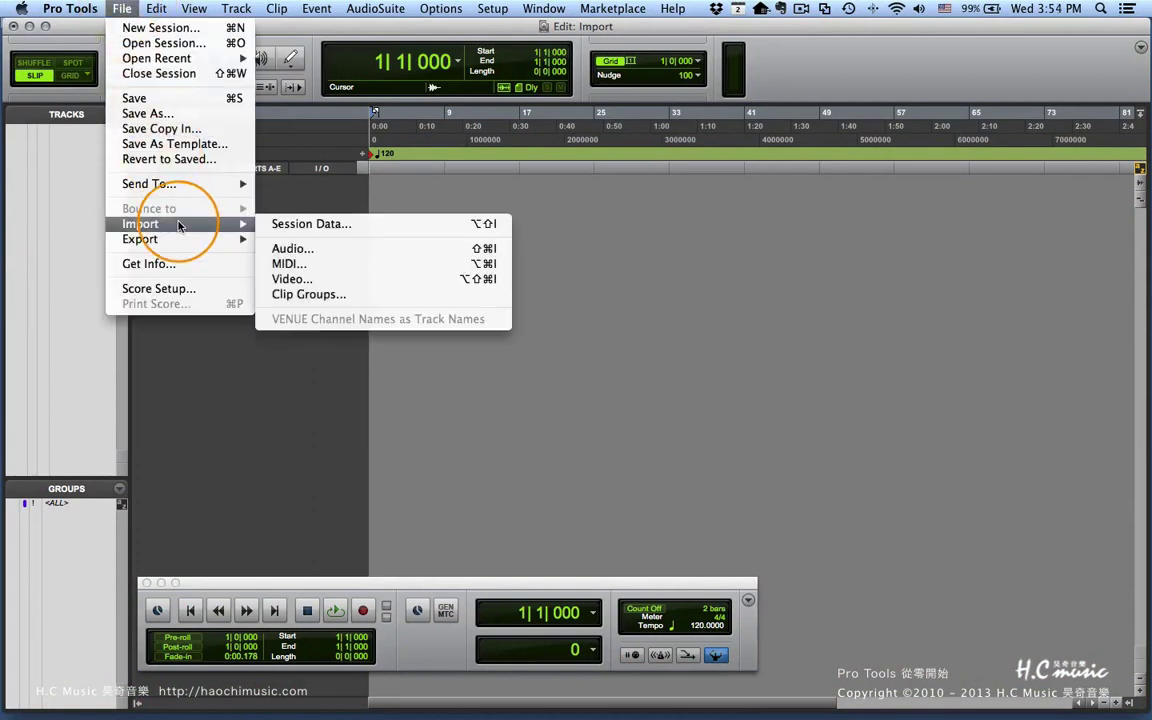
click(312, 250)
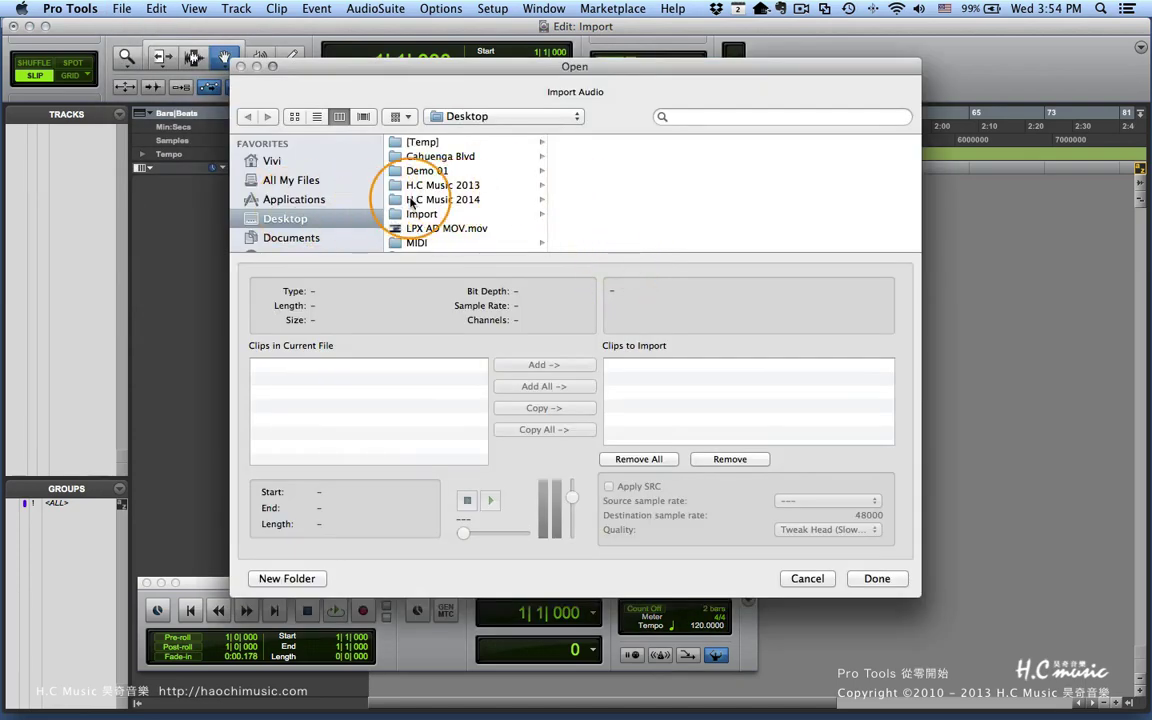
scroll(420, 210, down, 5)
click(437, 168)
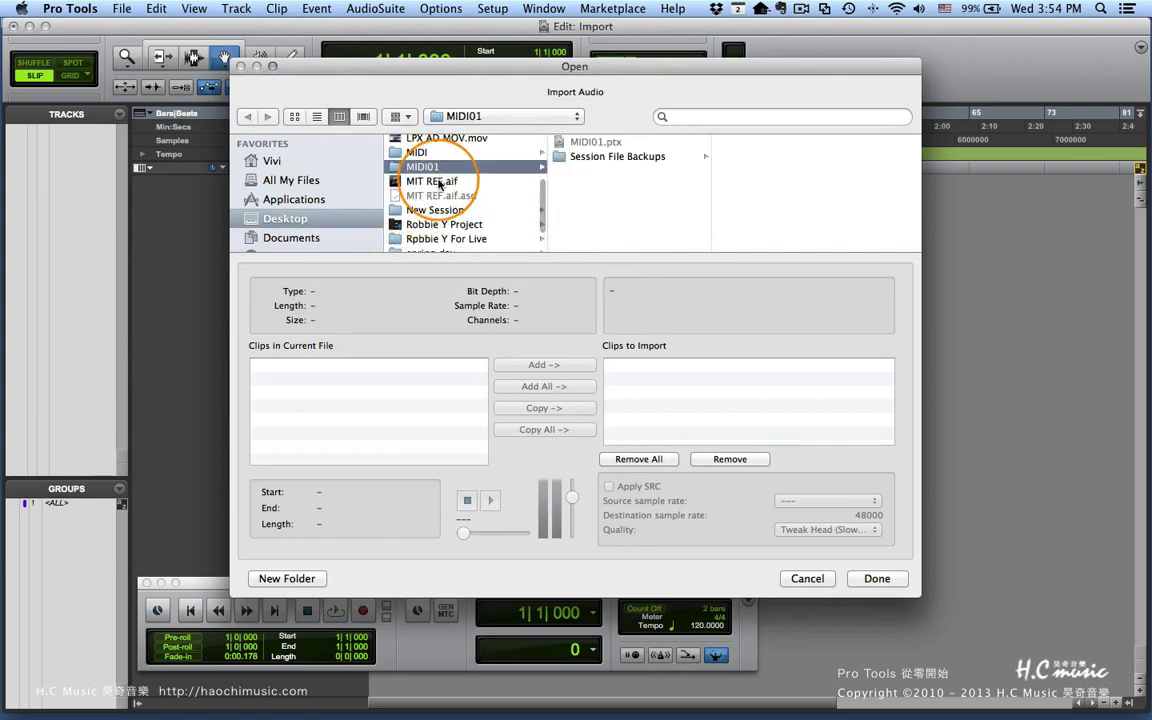
click(435, 181)
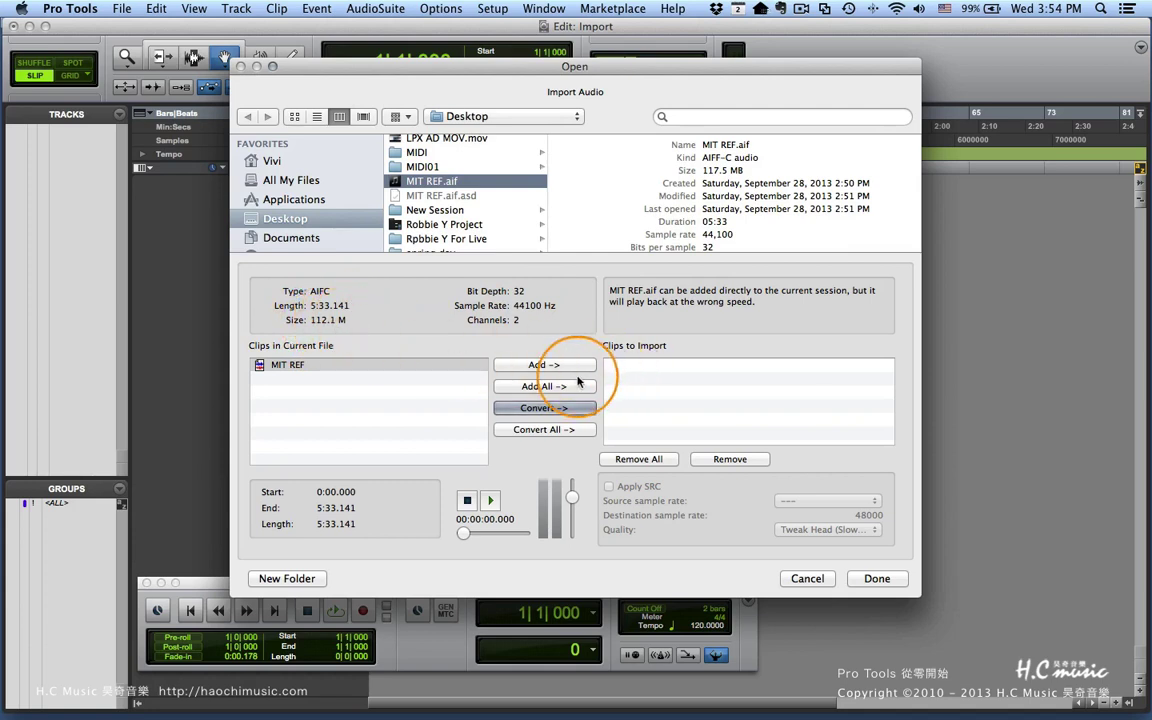
click(546, 366)
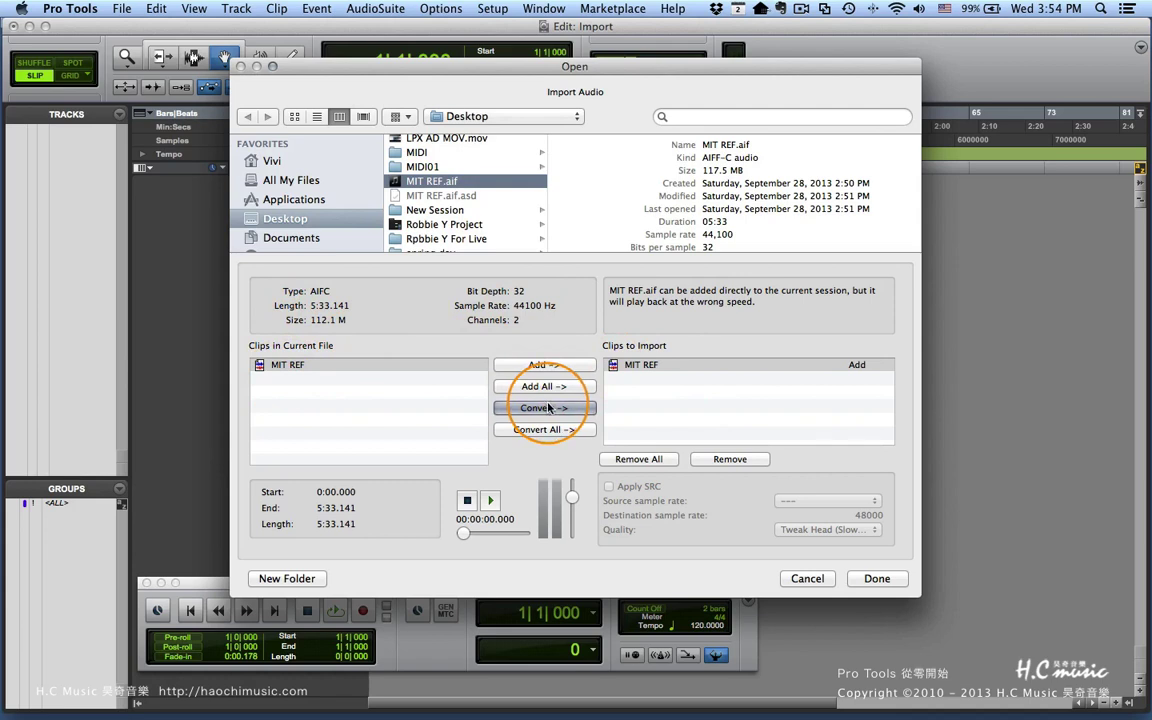
click(275, 364)
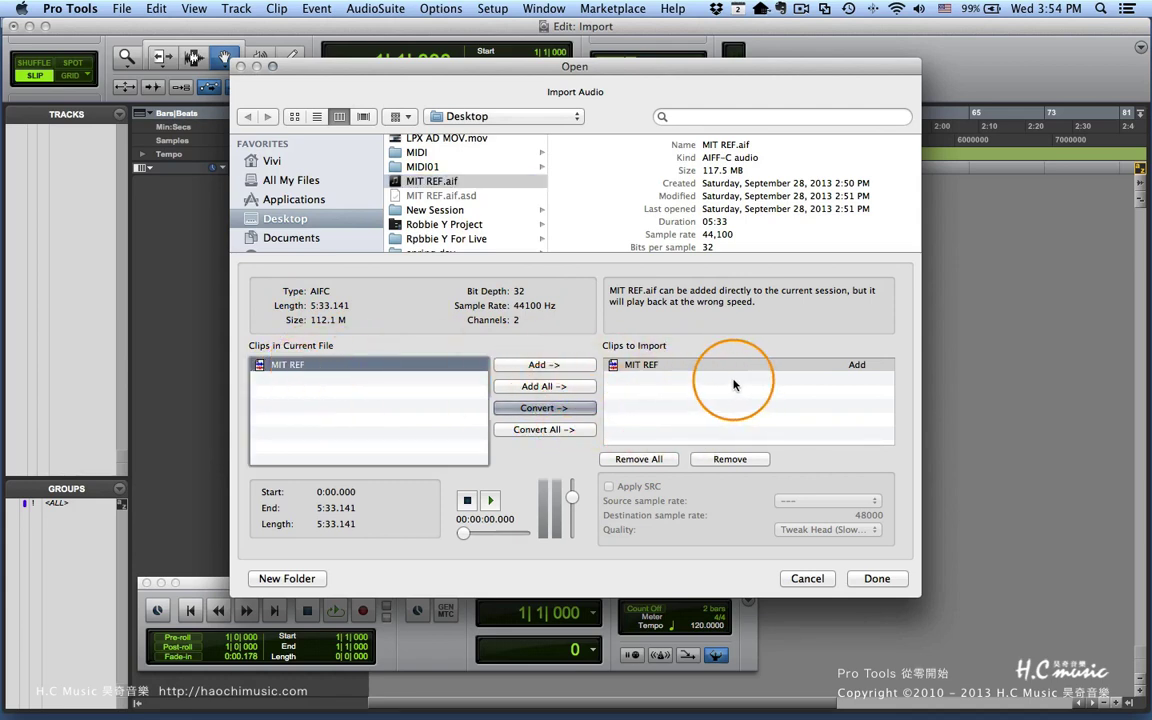
click(806, 579)
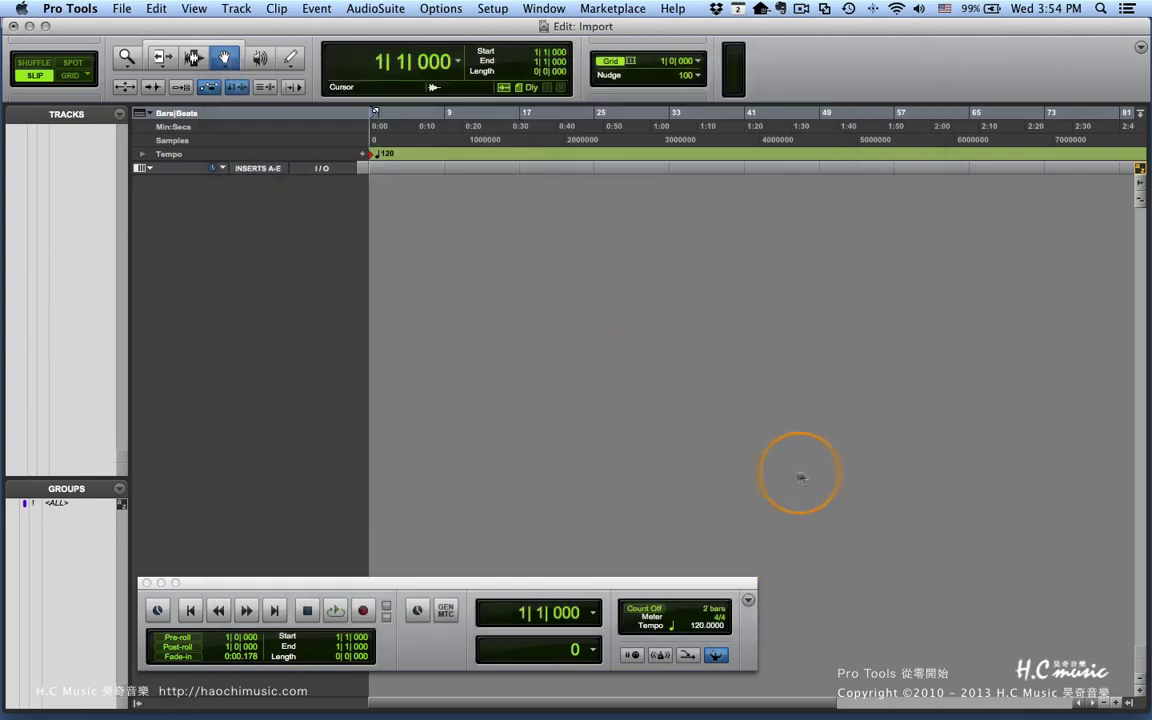
Check the session's sample rate, bit depth and audio format in the Session Setup window, and close it
click(543, 9)
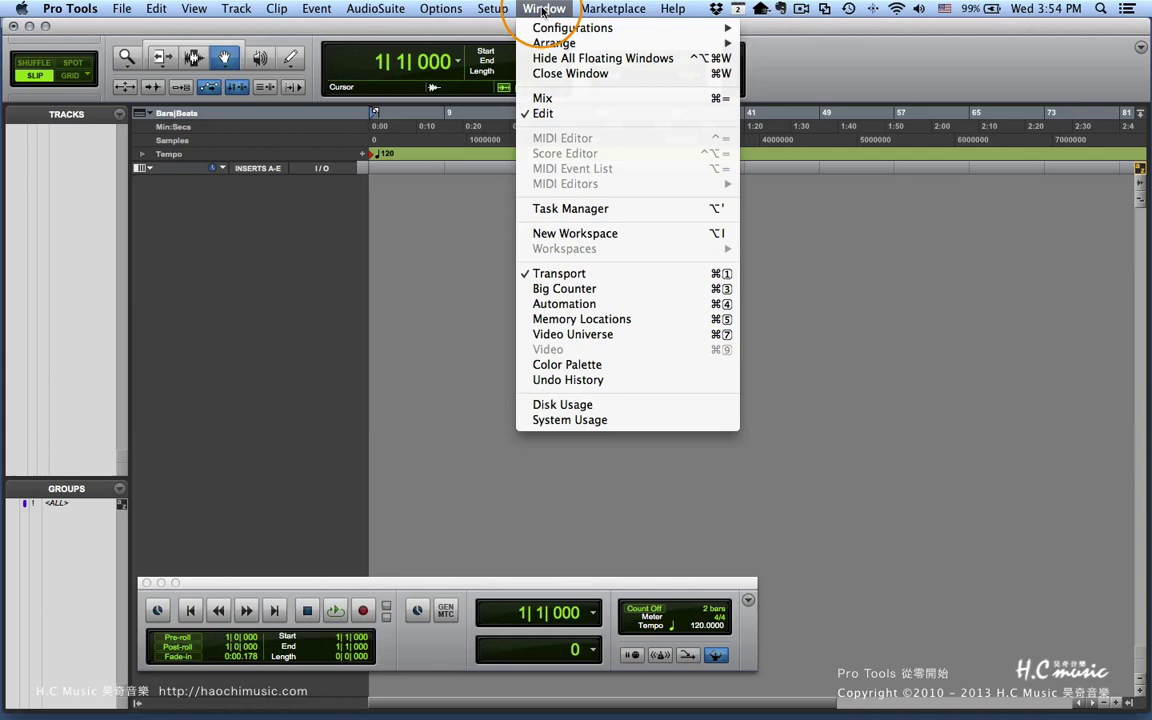
mouse_move(512, 10)
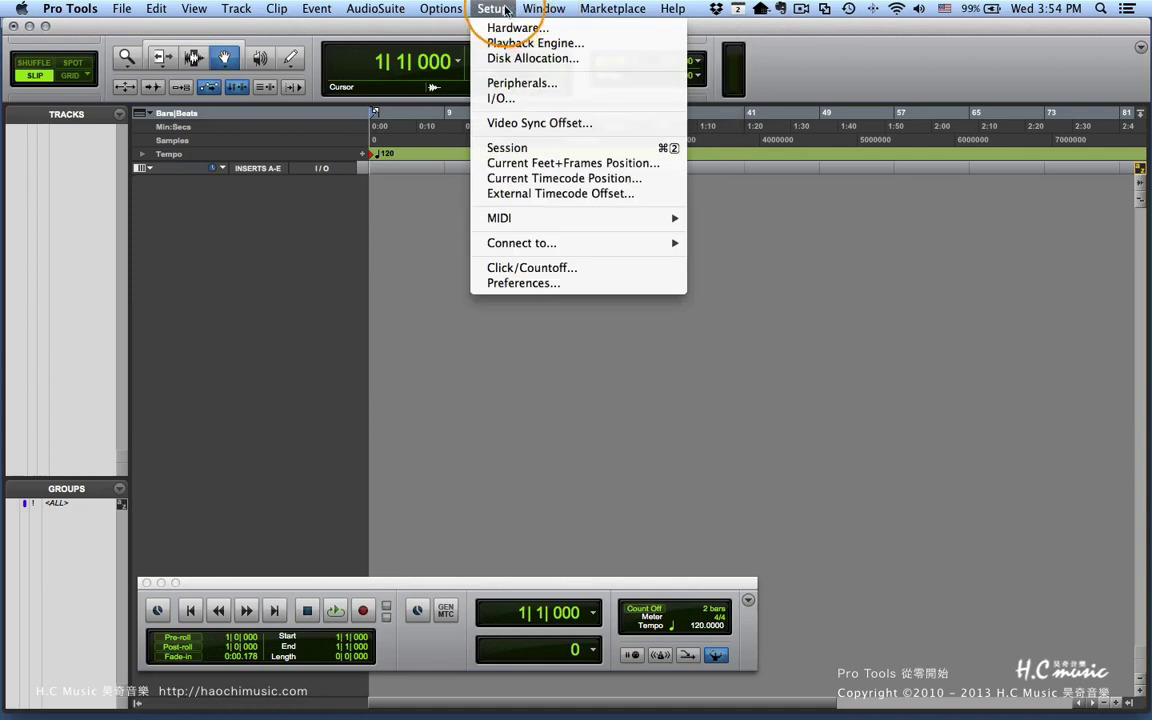
click(543, 150)
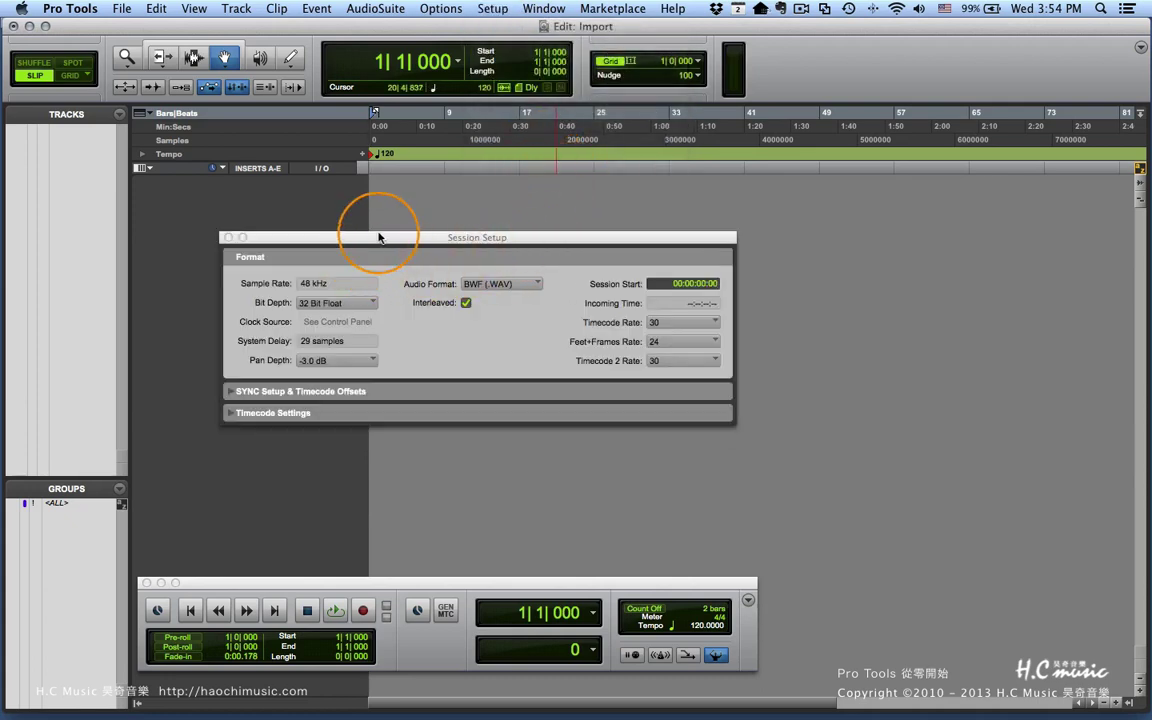
drag(379, 237, 455, 197)
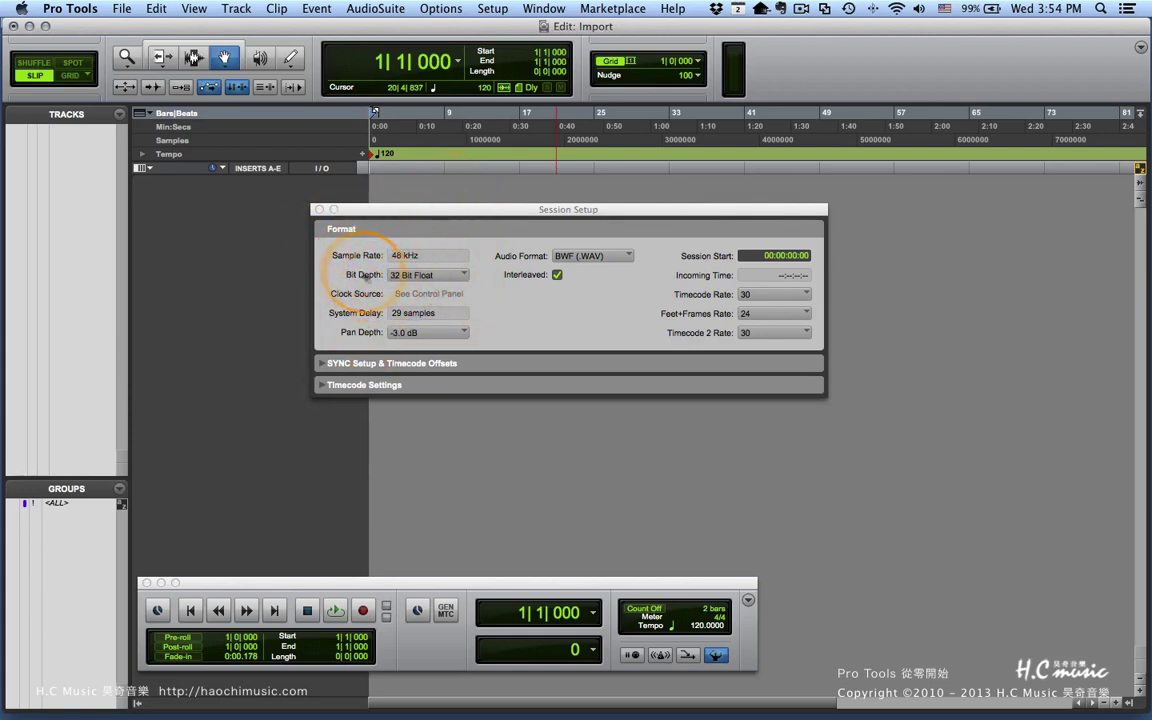
click(614, 257)
click(318, 209)
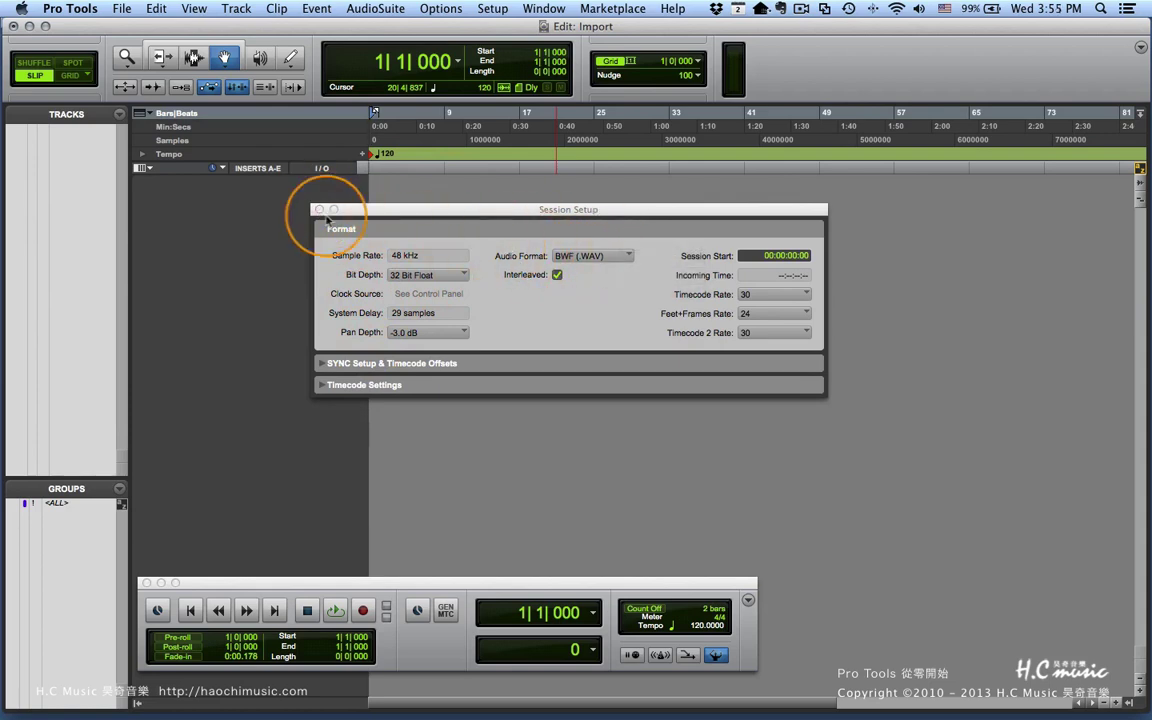
Start an audio import and add the MIT REF clip from MIT REF.aif on the Desktop to the import list without conversion
click(121, 8)
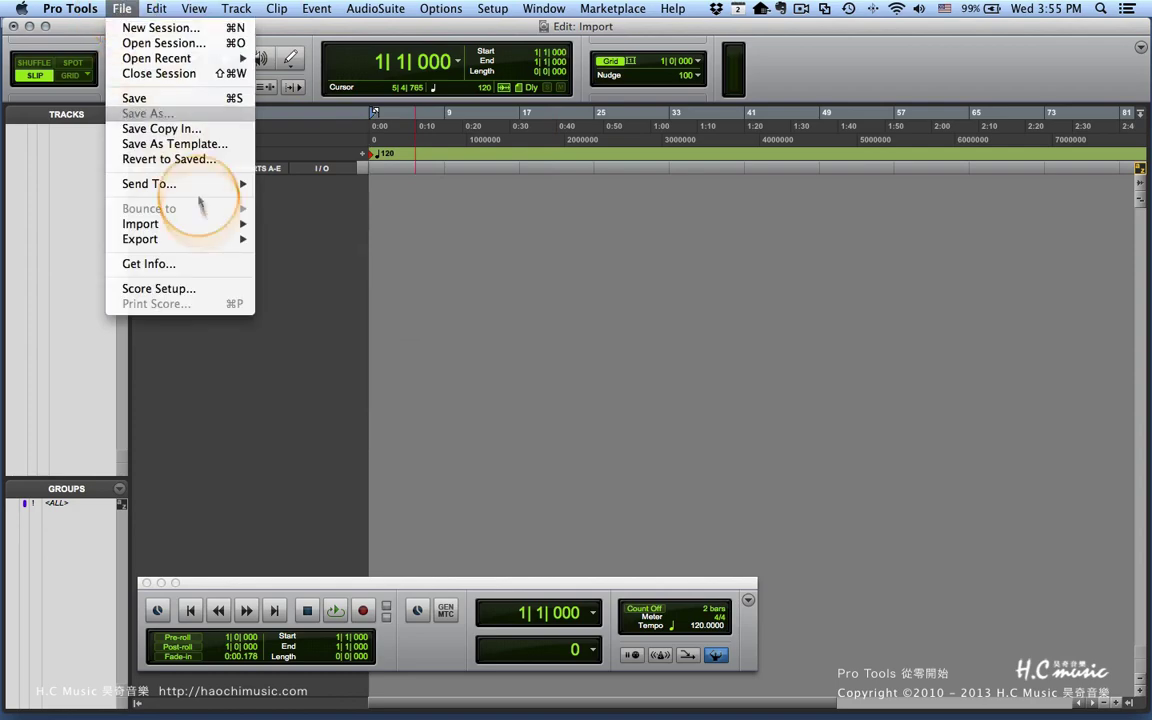
mouse_move(221, 226)
click(290, 248)
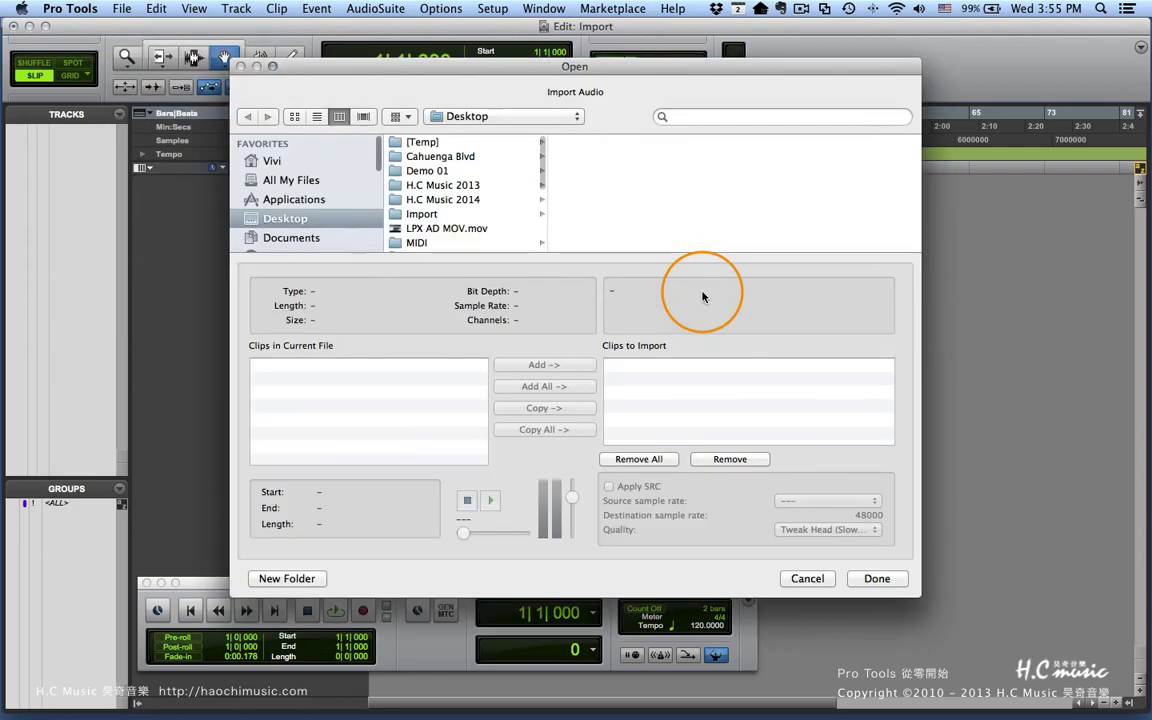
scroll(469, 170, down, 1)
scroll(472, 165, down, 3)
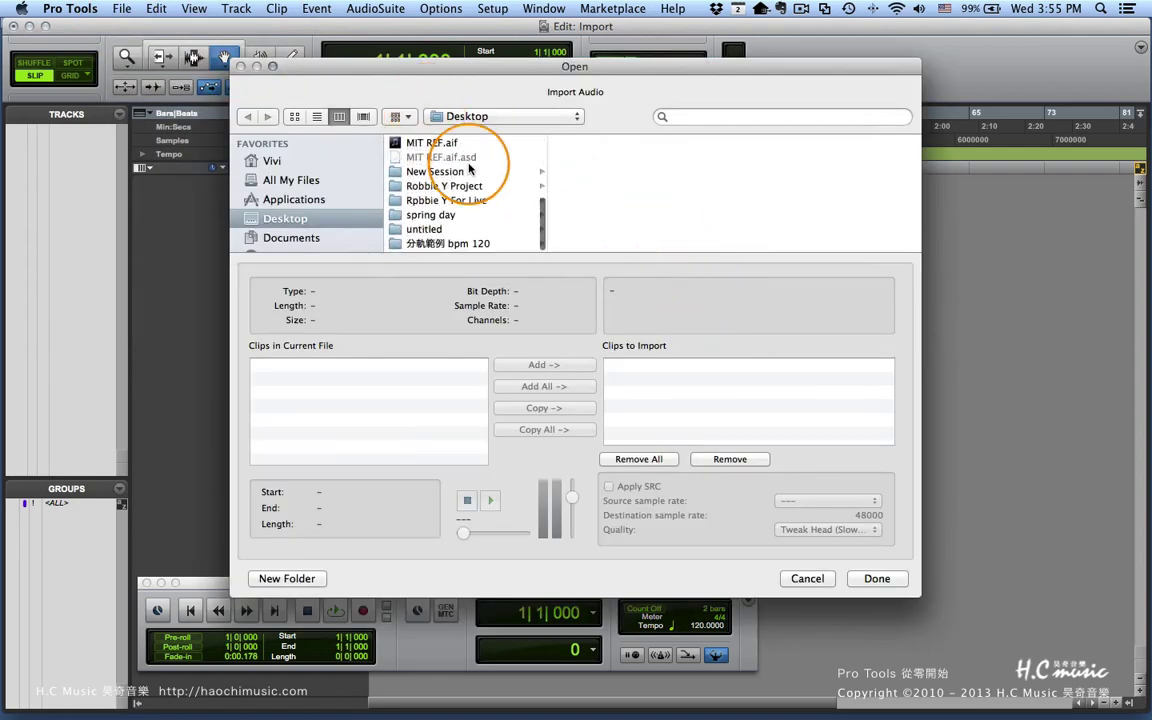
click(460, 146)
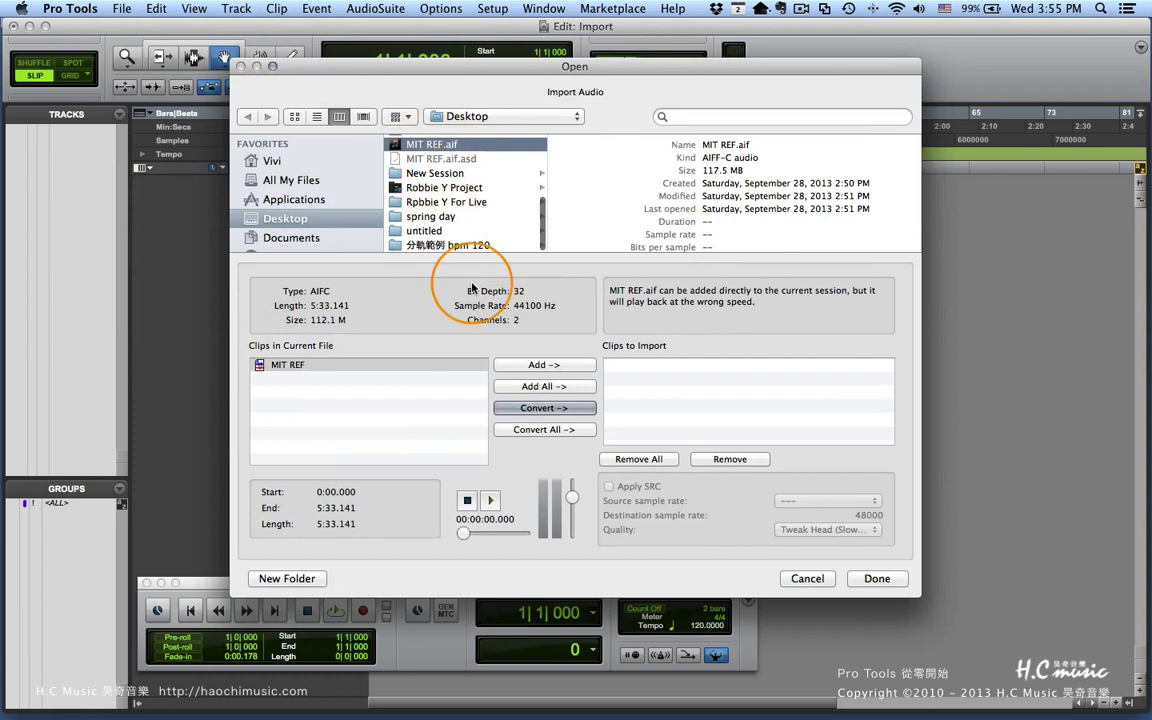
click(342, 366)
click(525, 365)
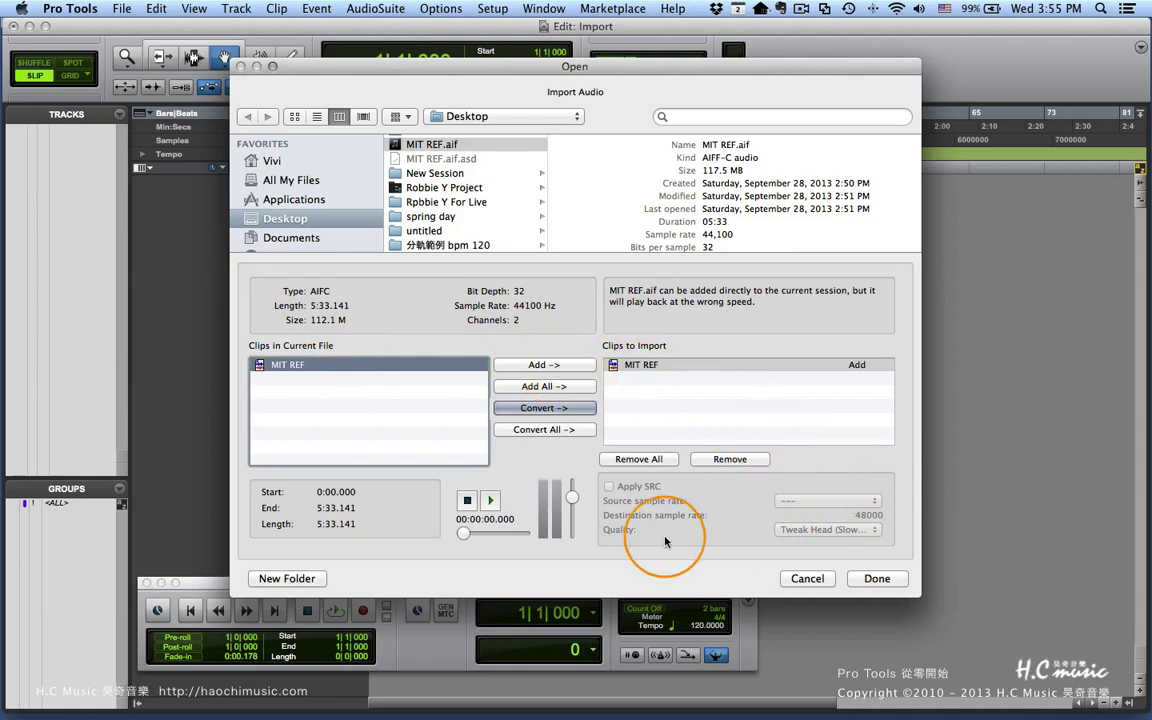
Complete the import of the unconverted clip despite the sample rate mismatch, placing it on a new track at the session start
click(874, 579)
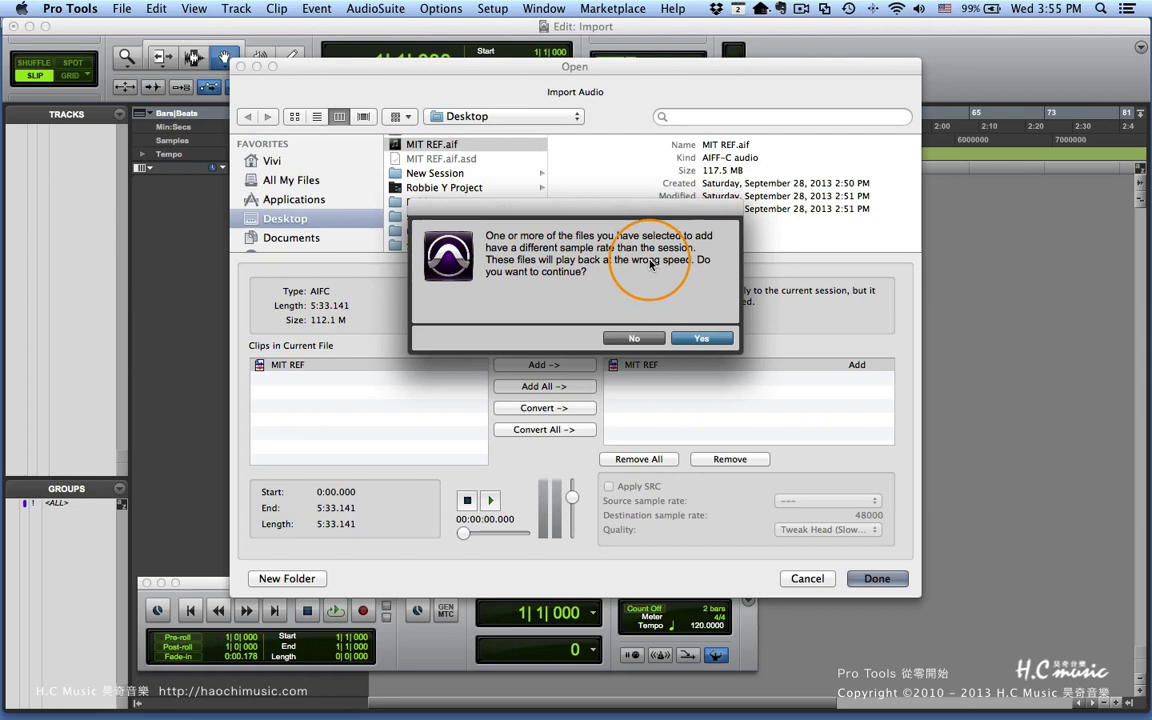
click(700, 338)
click(631, 331)
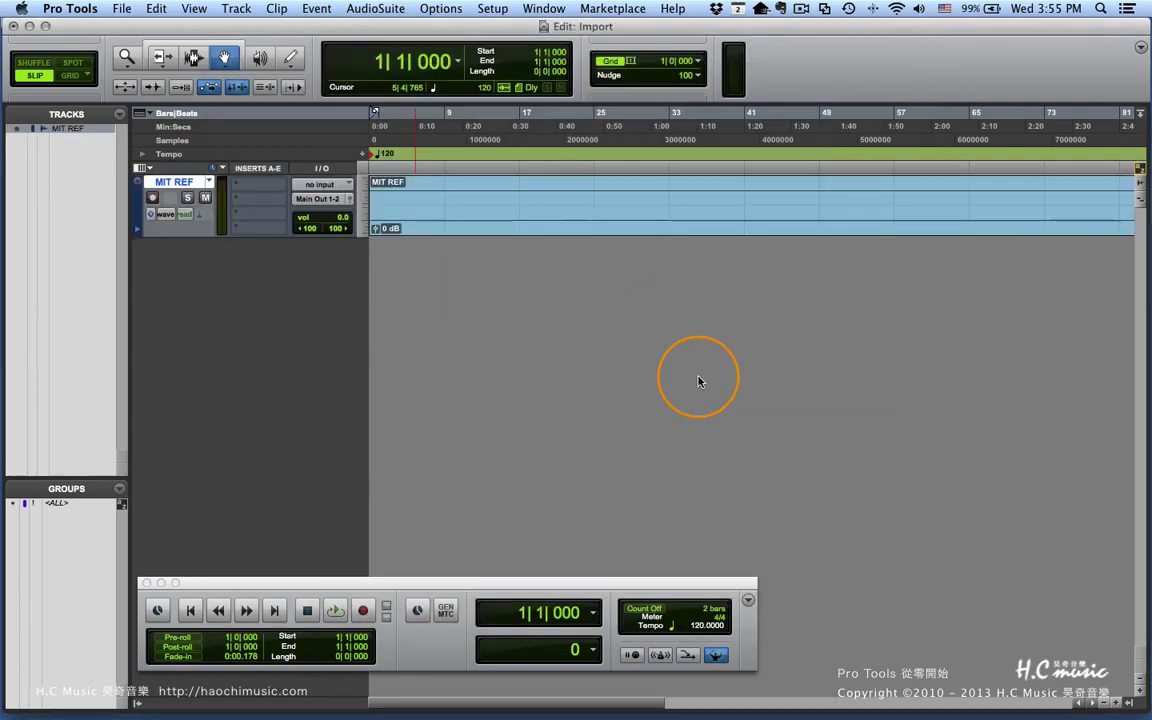
Show the Clips list with the MIT REF clip selected in it, and narrow the list slightly
key(super+bracketleft)
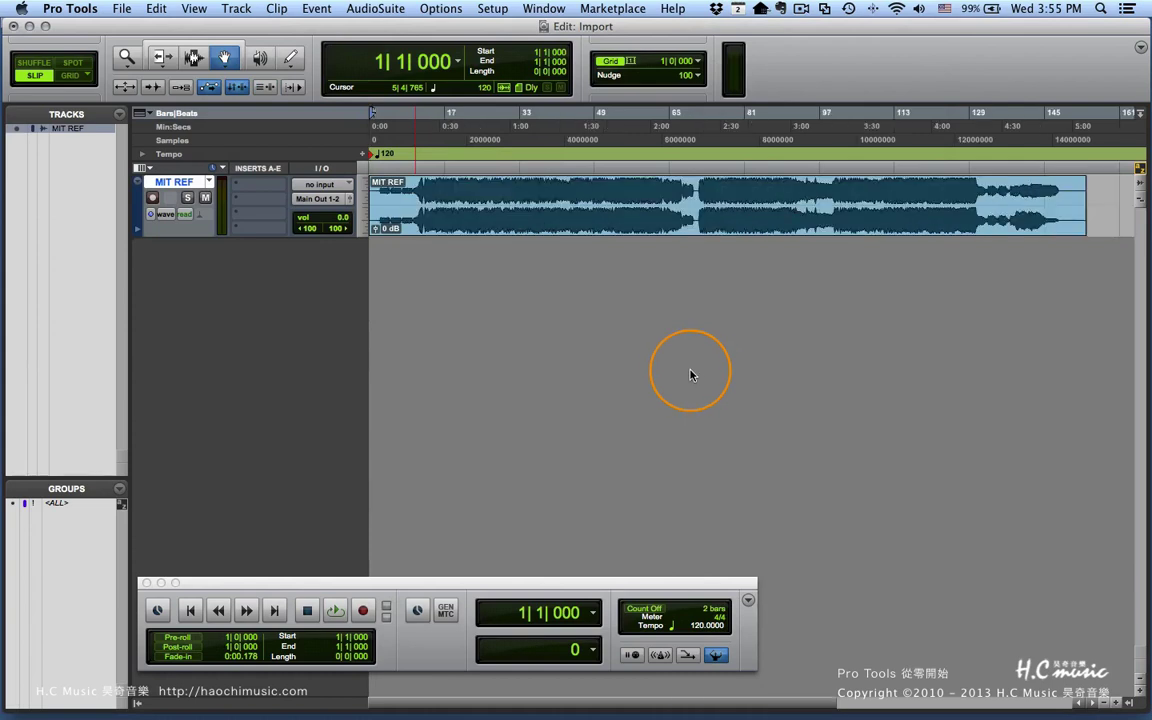
click(1127, 703)
click(1090, 130)
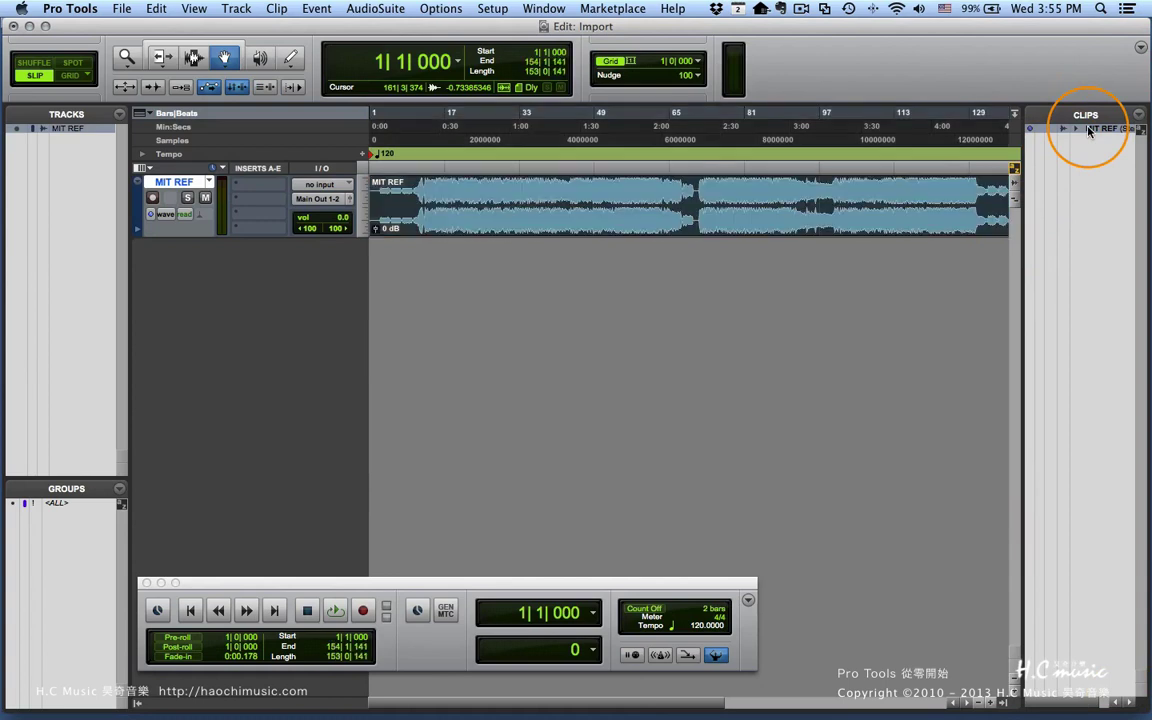
drag(1018, 150, 1020, 212)
Play back the MIT REF track from the start and from about bar 15 to check its playback speed
key(space)
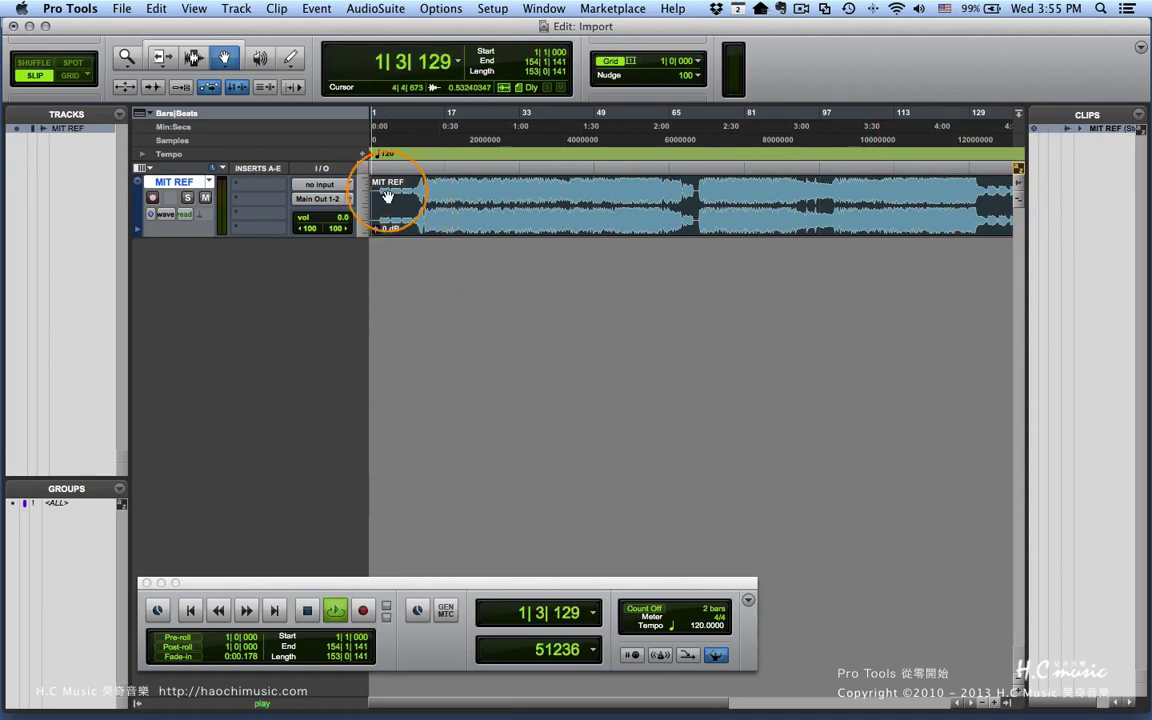
click(388, 196)
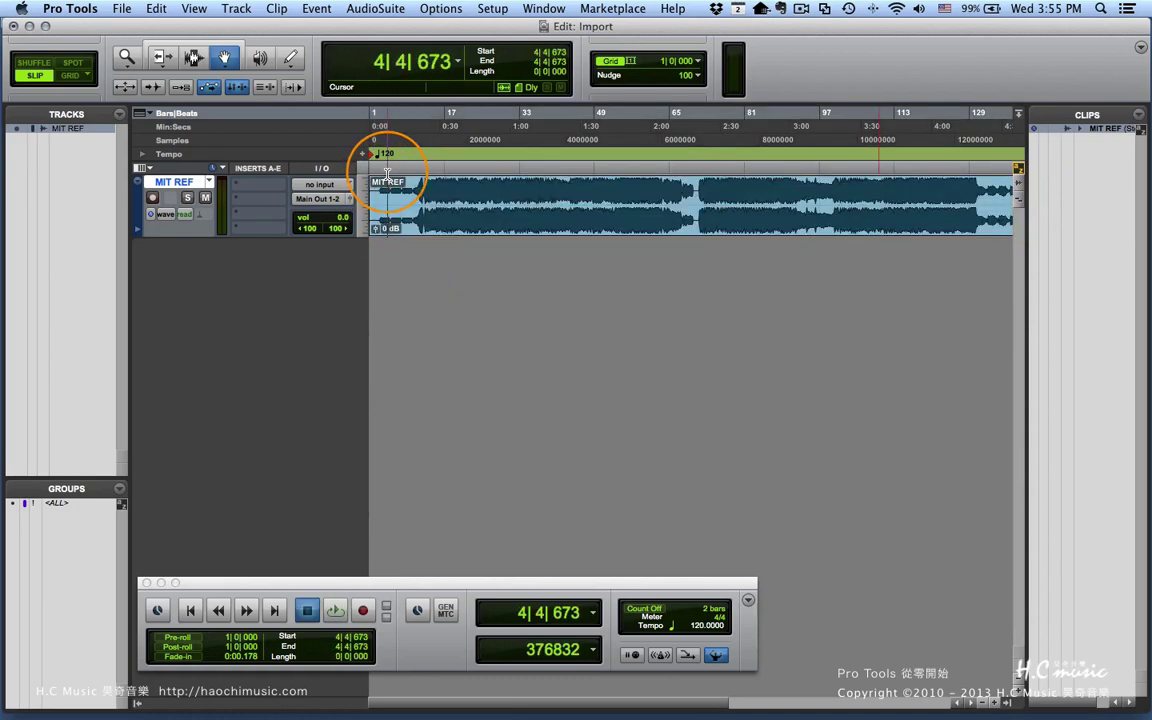
click(438, 190)
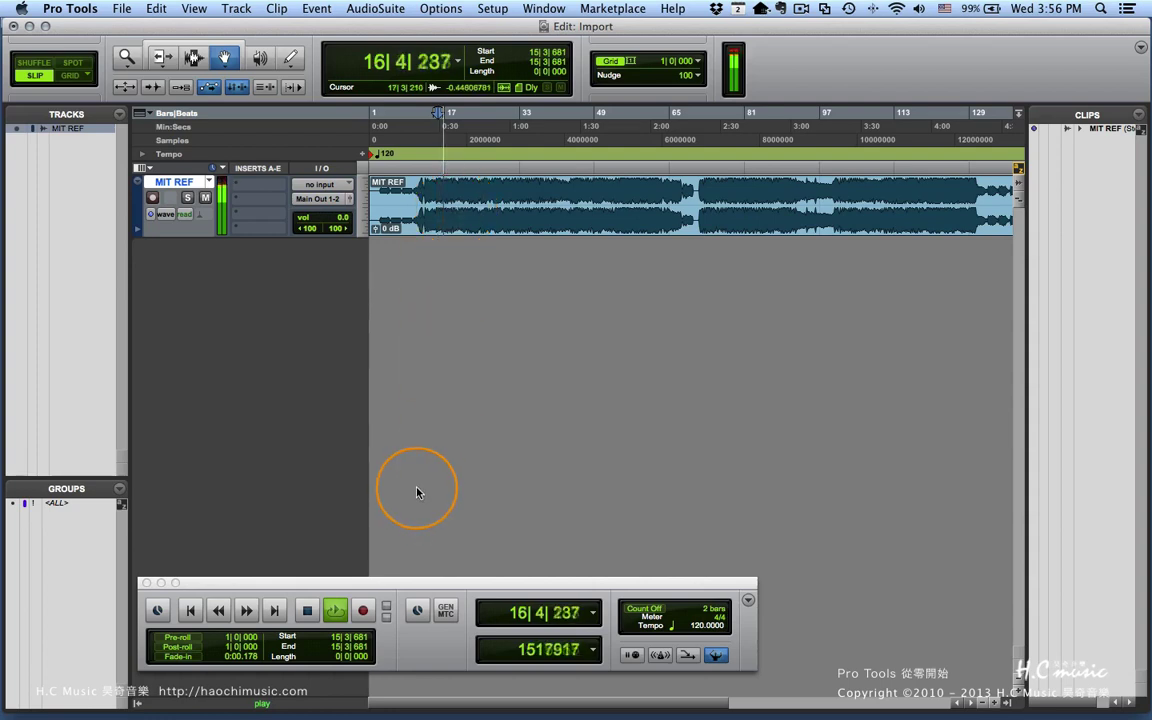
key(space)
Lower the MIT REF track's volume to -12.4 dB and audition it from about bar 15
drag(334, 224, 343, 240)
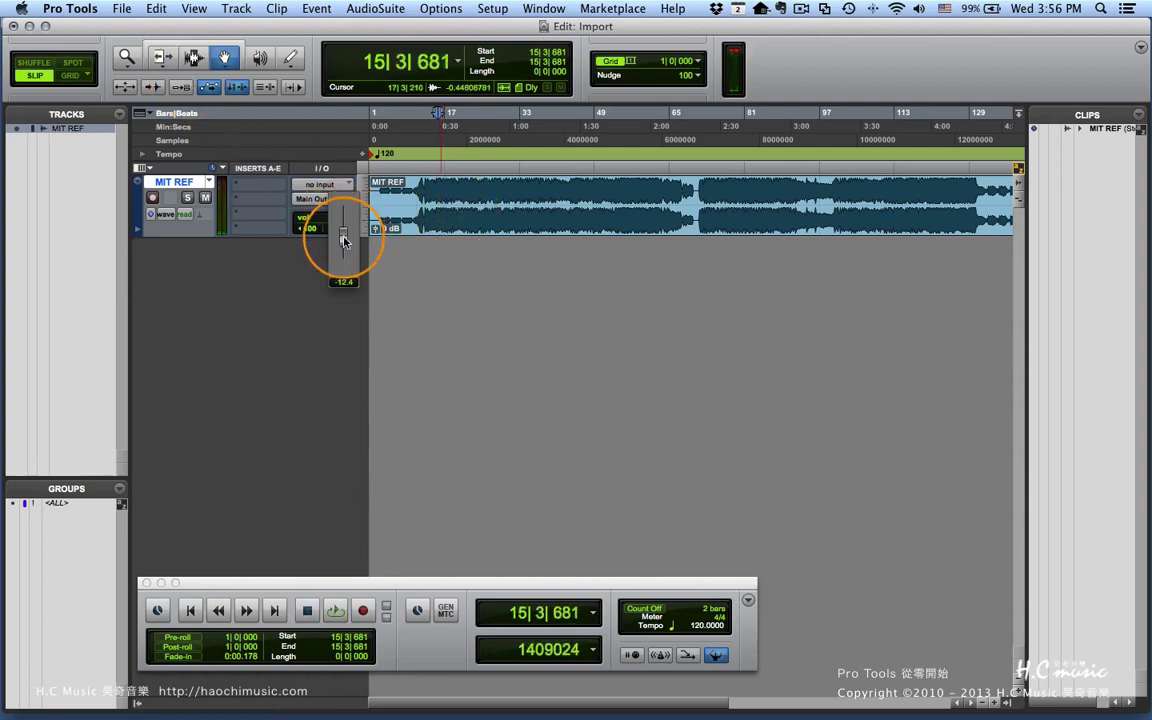
key(space)
key(space)
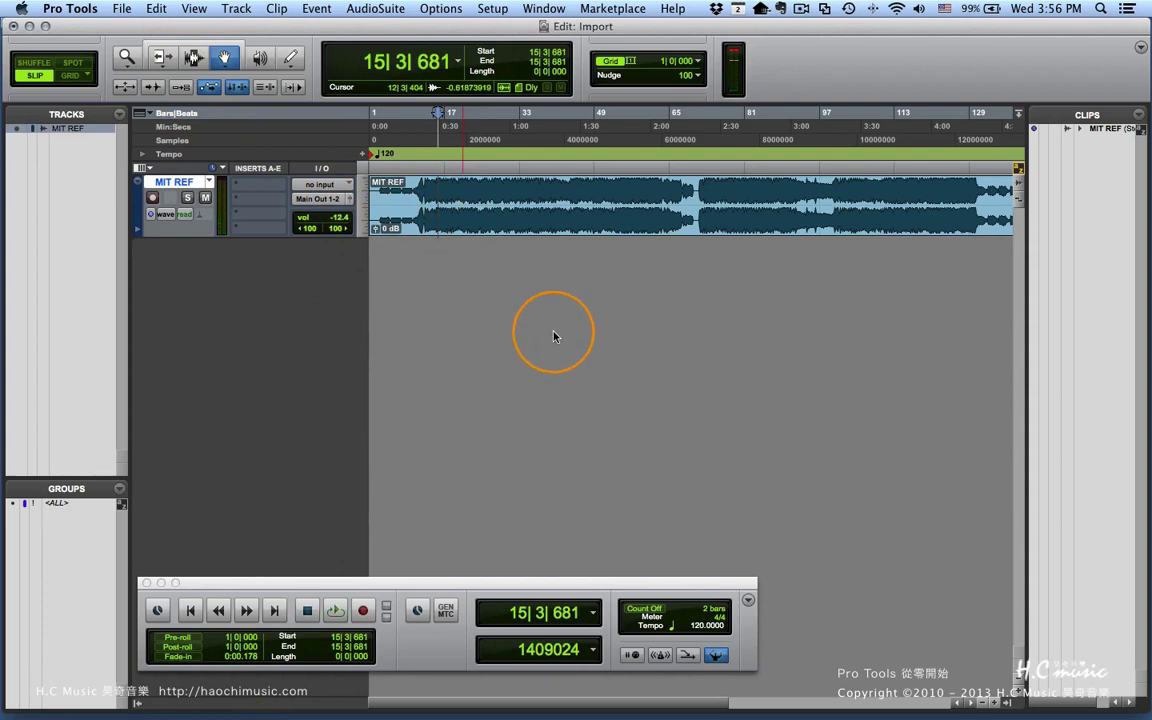
Start another audio import and queue MIT REF.aif from the Desktop for conversion, keeping the Tweak Head (Slowest) quality
click(111, 9)
mouse_move(190, 228)
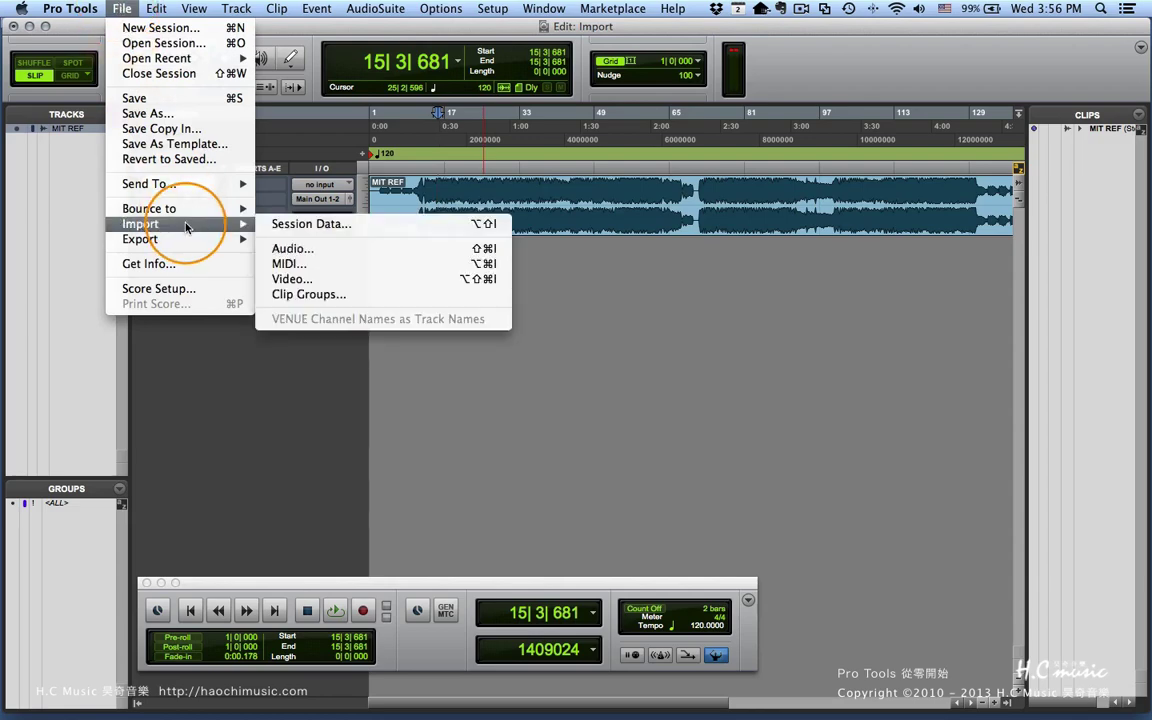
click(300, 248)
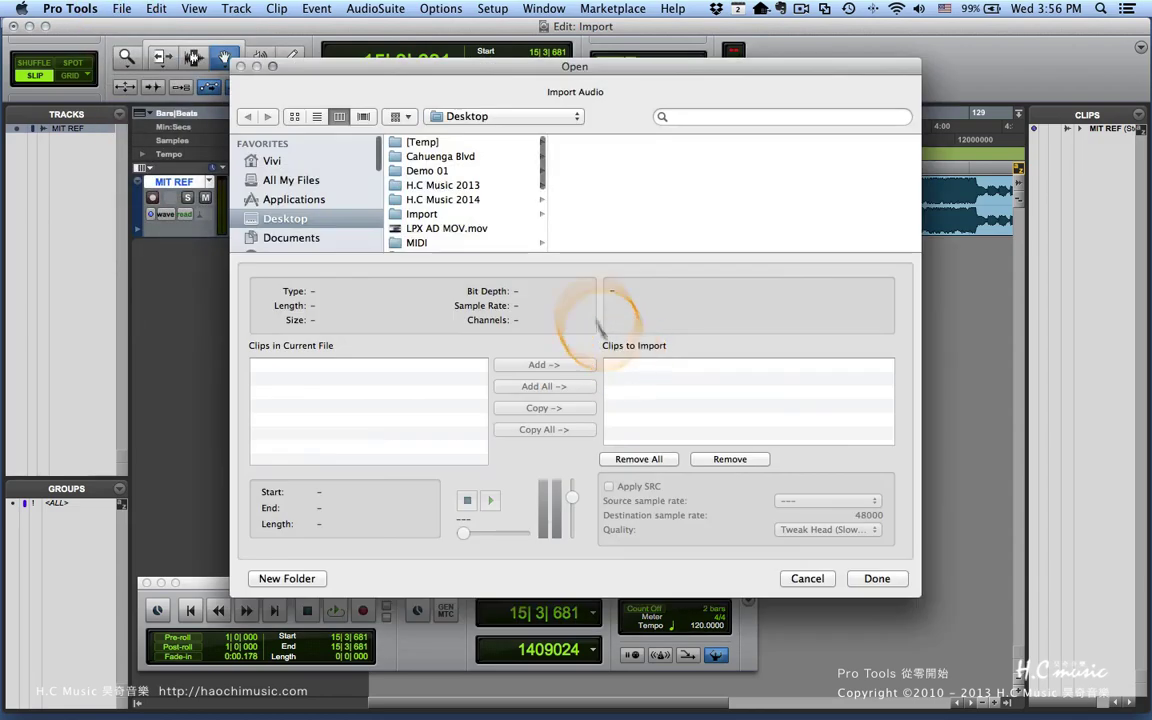
scroll(443, 160, down, 3)
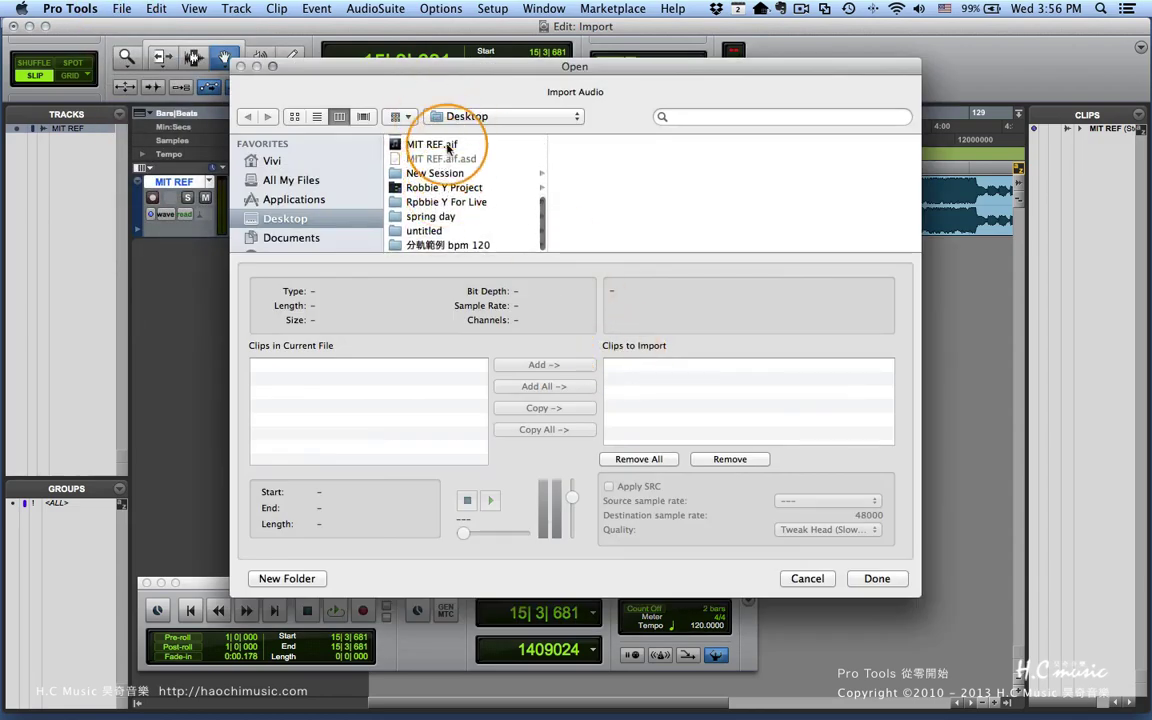
click(443, 143)
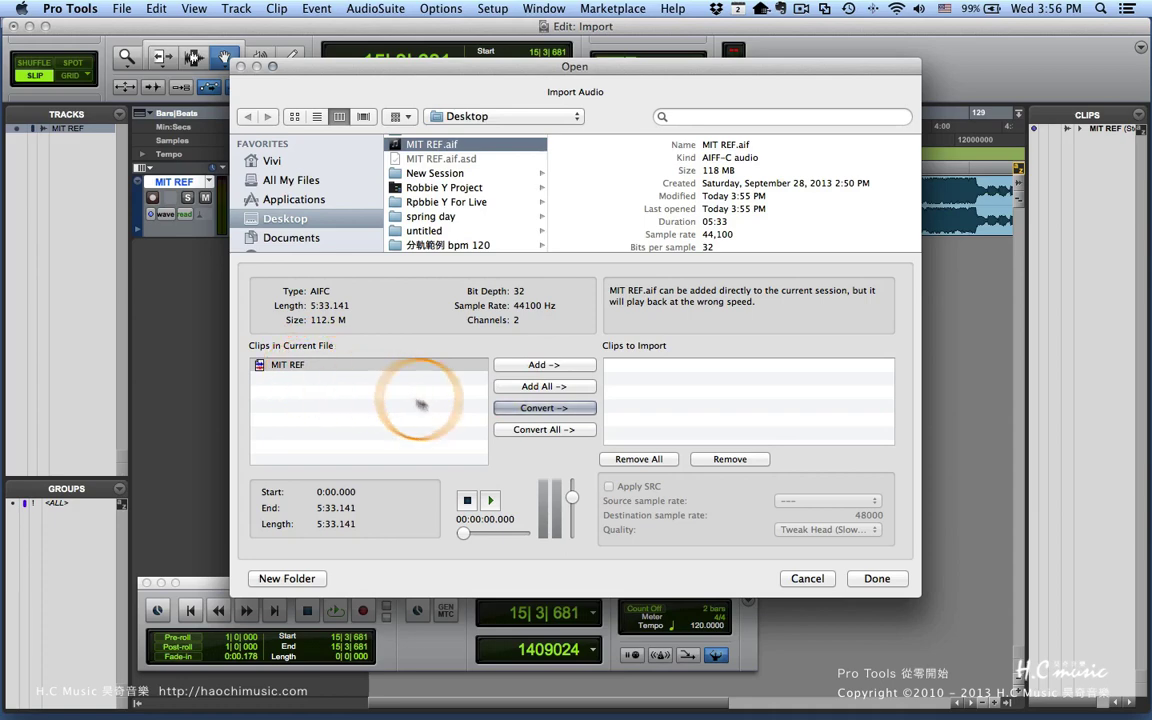
click(516, 410)
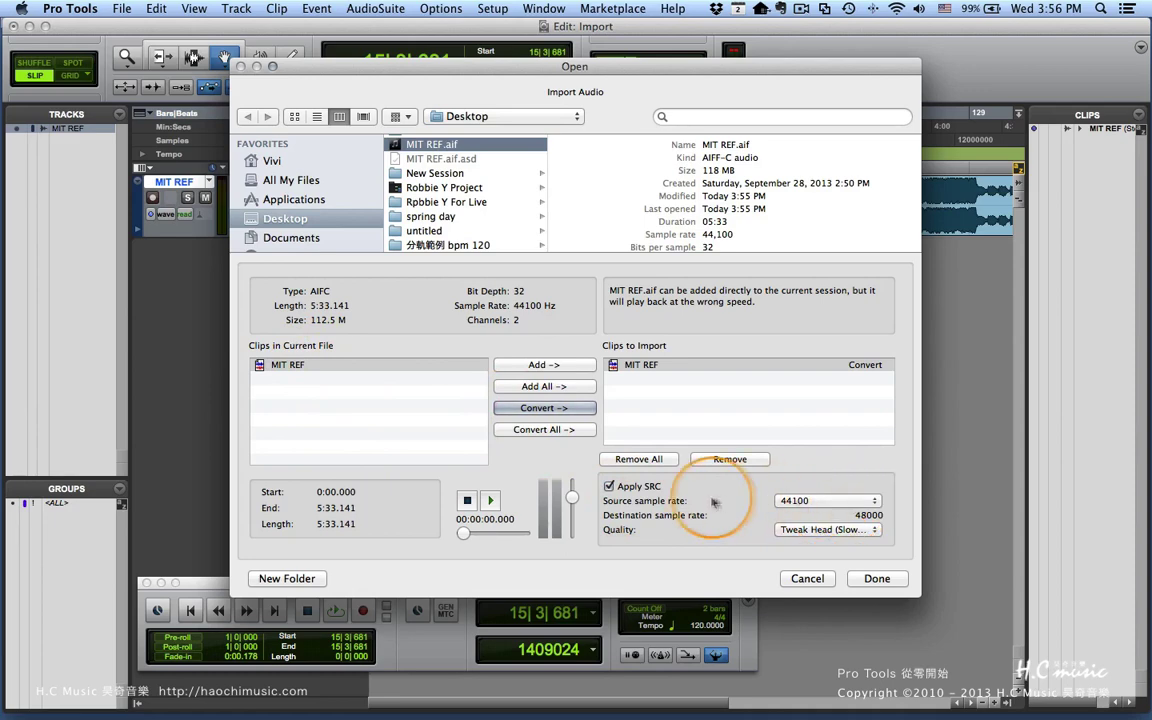
click(866, 530)
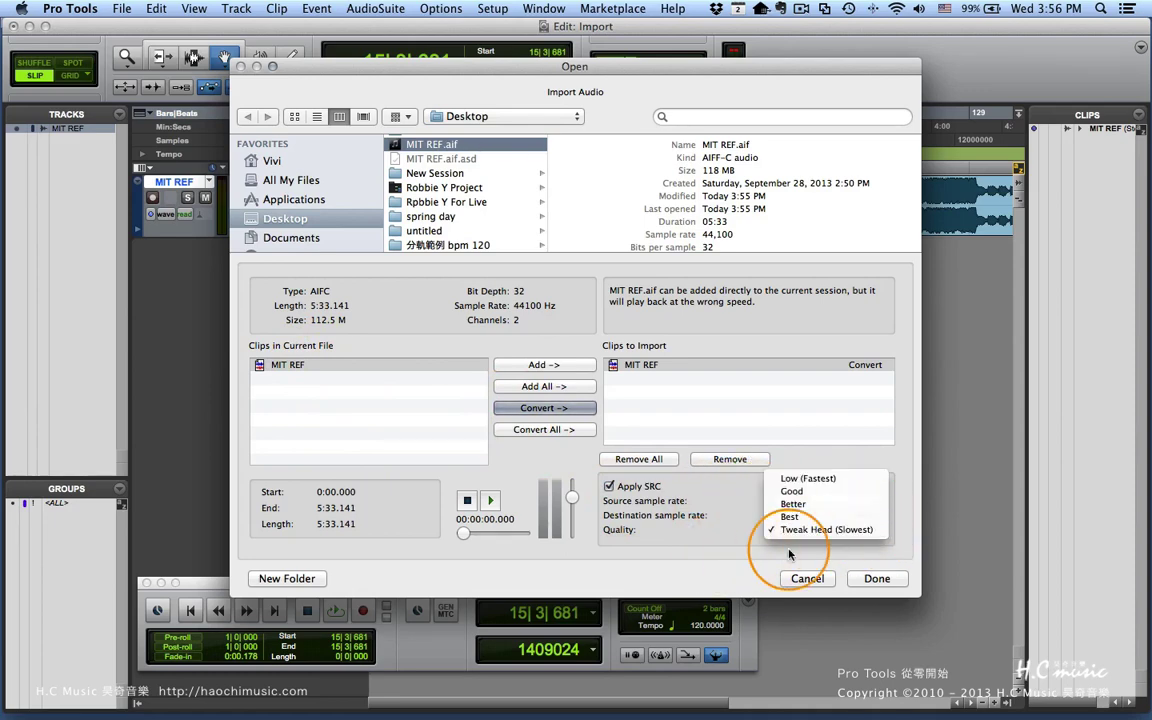
click(728, 554)
Save the converted audio in the session's Audio Files folder and place it on a new track at Session Start
click(880, 588)
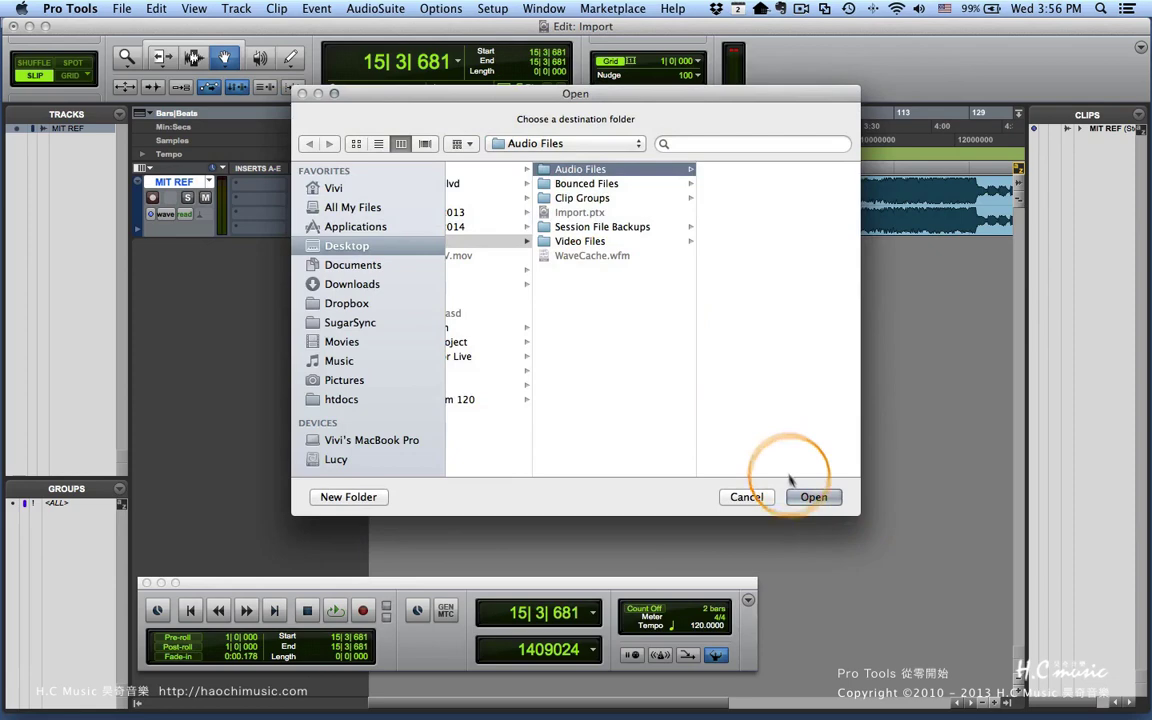
click(789, 492)
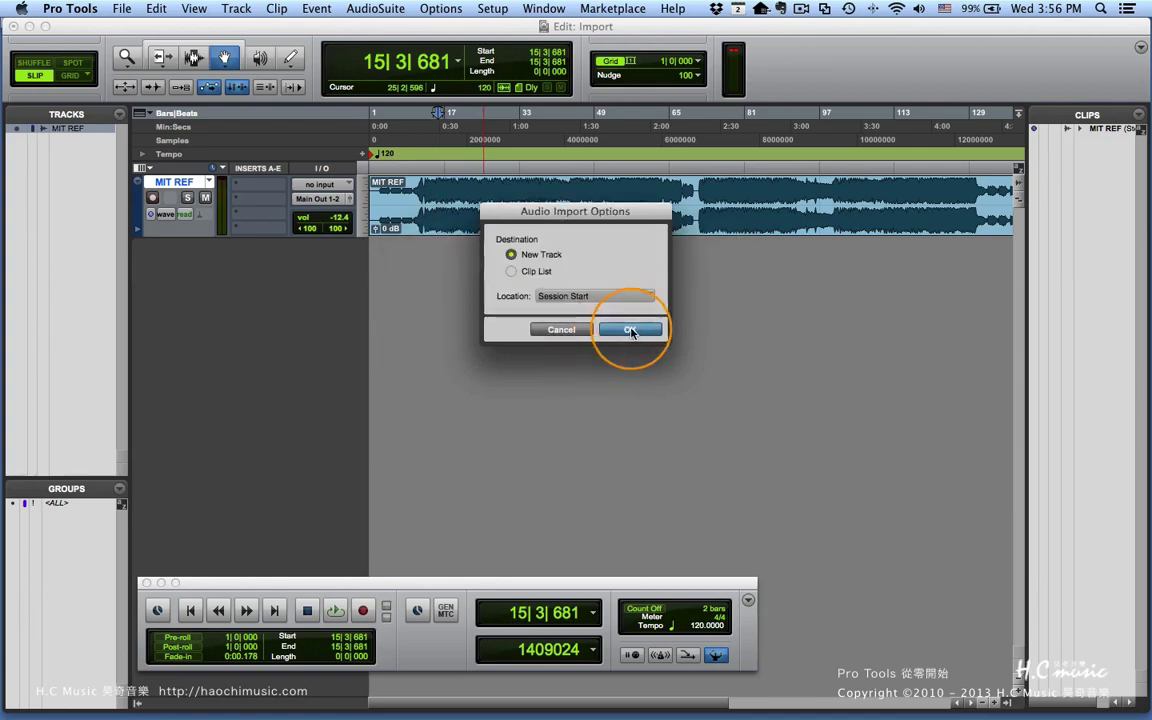
click(630, 330)
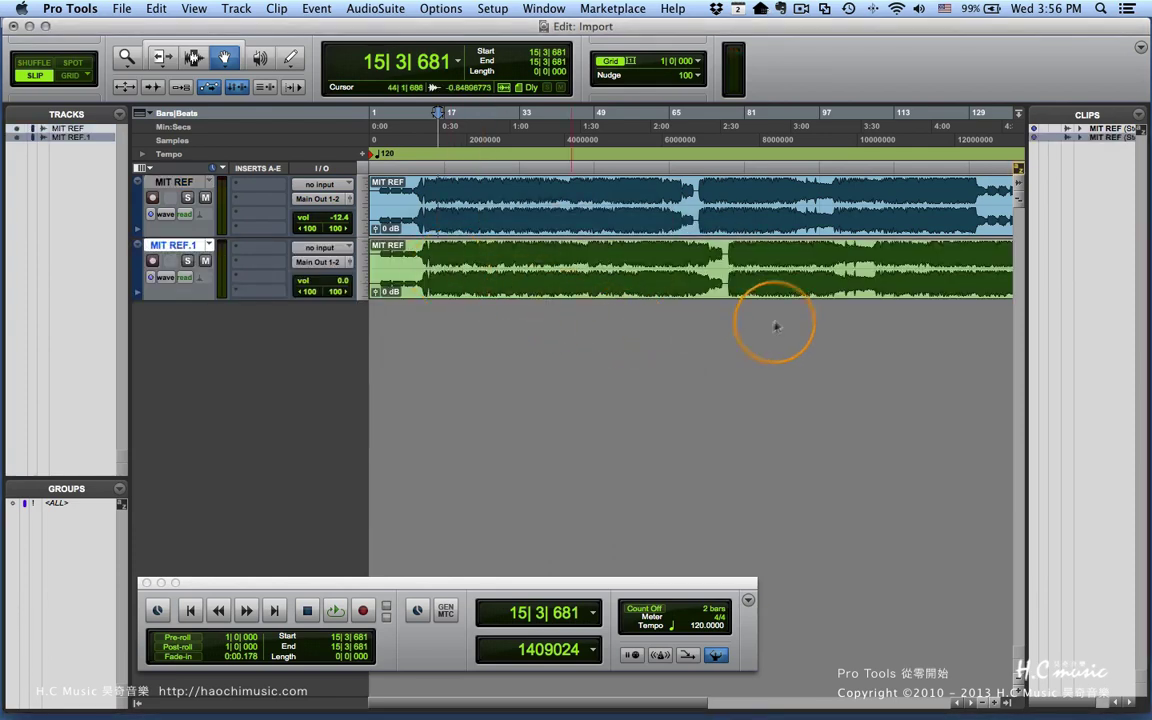
Hide the Clips list to widen the timeline and compare where the MIT REF and MIT REF.1 clips end
click(1010, 703)
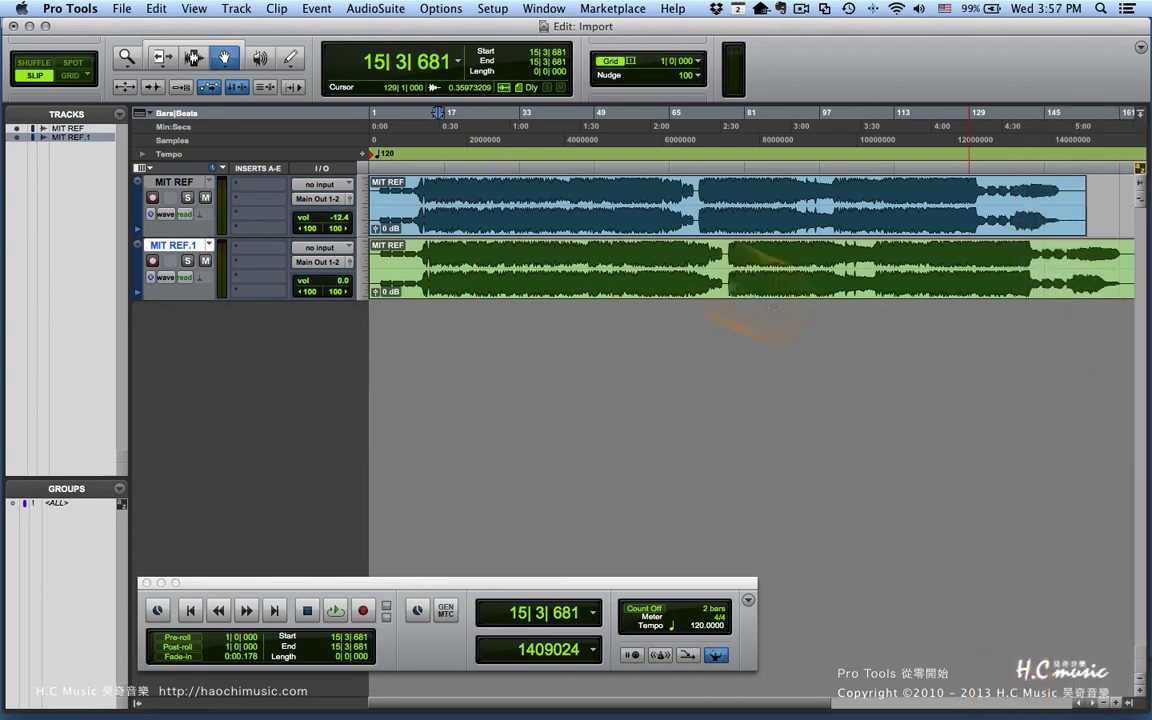
scroll(858, 281, right, 5)
scroll(854, 283, left, 5)
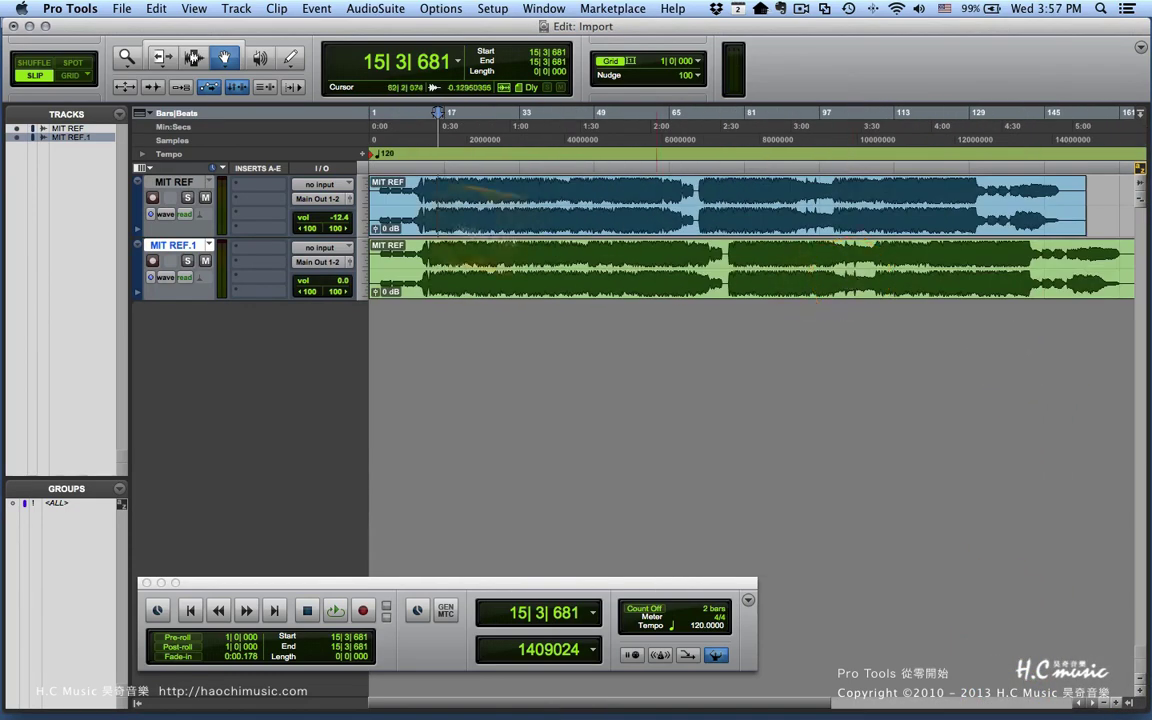
Solo the MIT REF.1 track, play it briefly and lower its volume to -13.5 dB
click(188, 261)
key(space)
key(space)
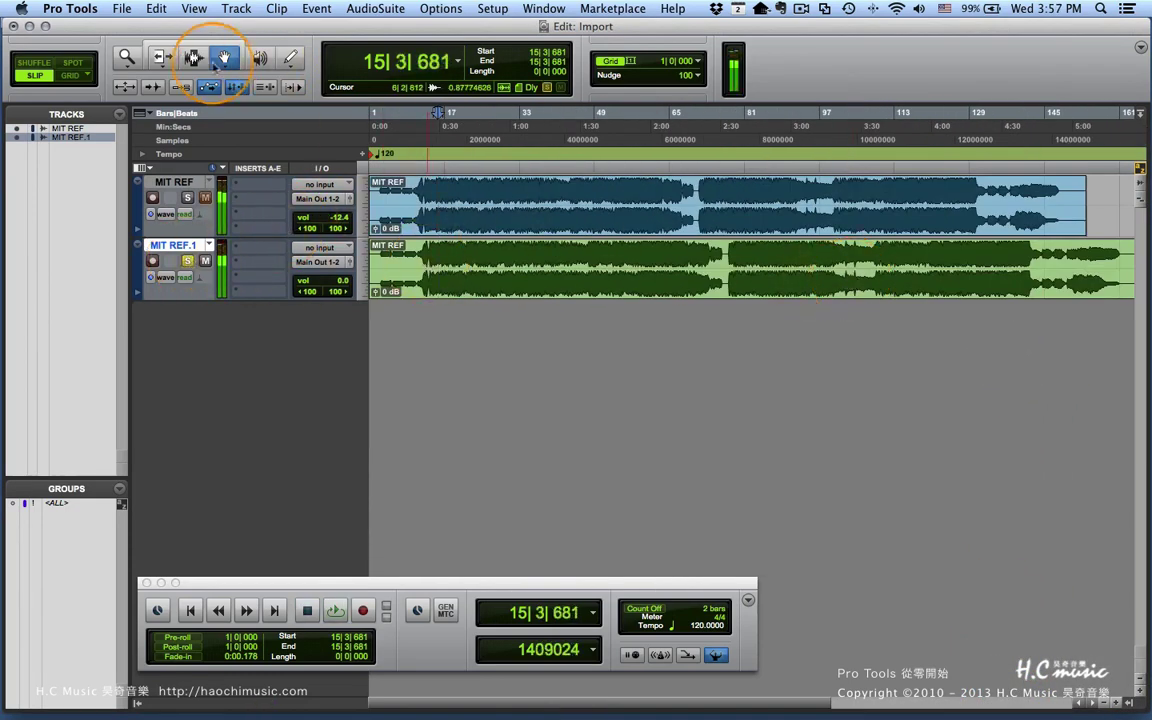
drag(337, 281, 335, 303)
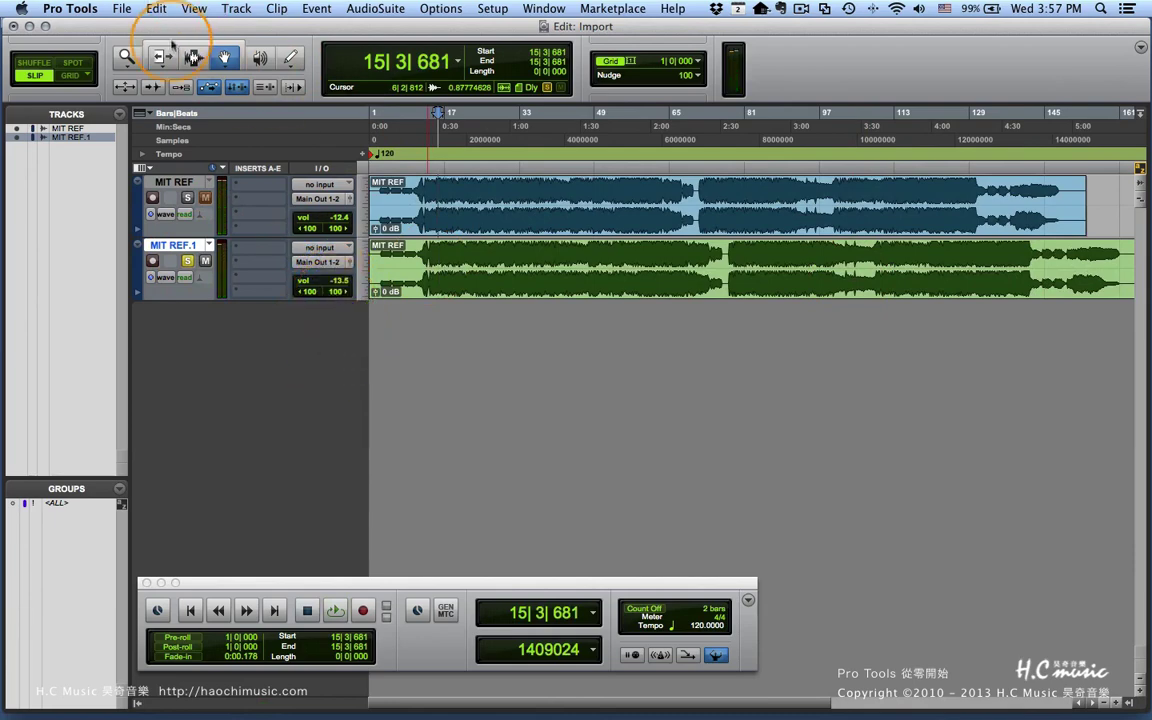
With the Selector tool, audition the soloed MIT REF.1 track from about bar 11
click(193, 57)
click(420, 270)
key(space)
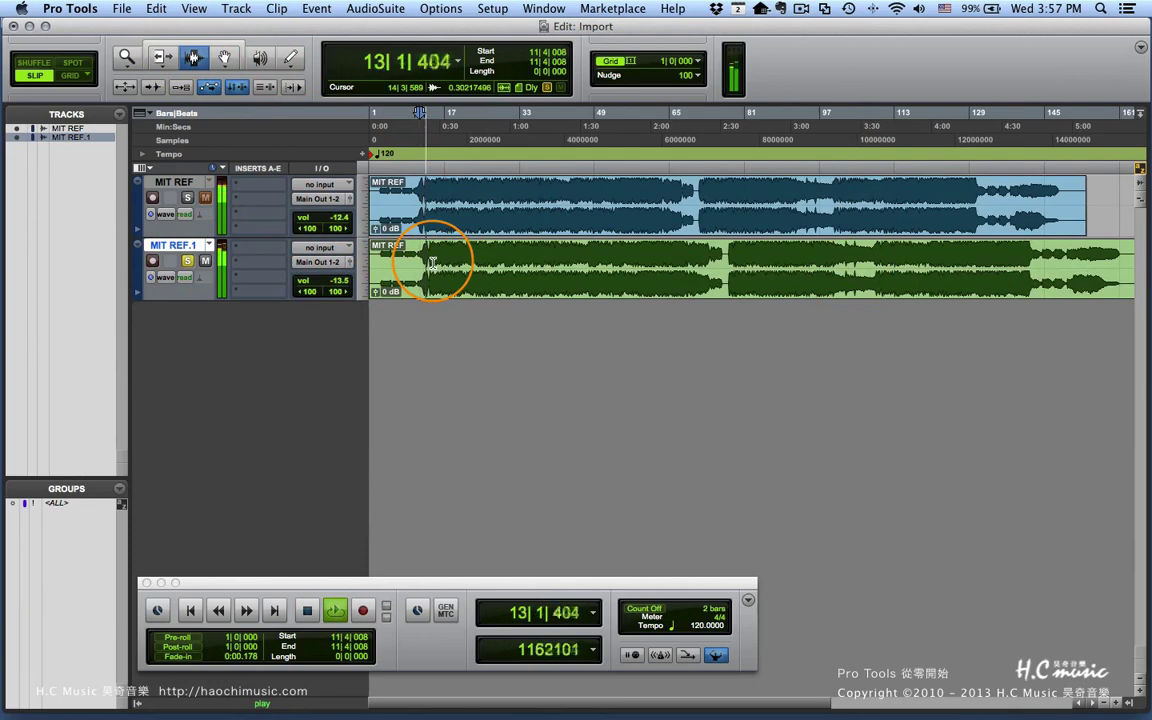
key(space)
Switch the solo from MIT REF.1 to MIT REF and audition that track from about bar 10 for comparison
click(187, 261)
click(187, 198)
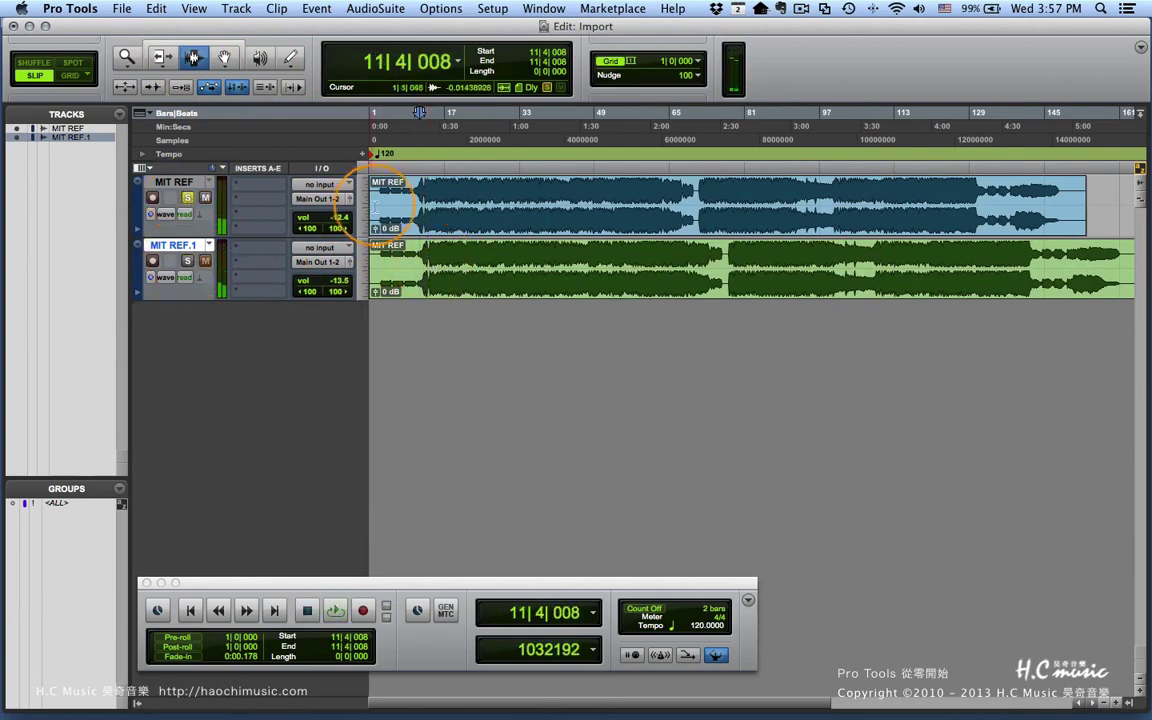
click(413, 195)
key(space)
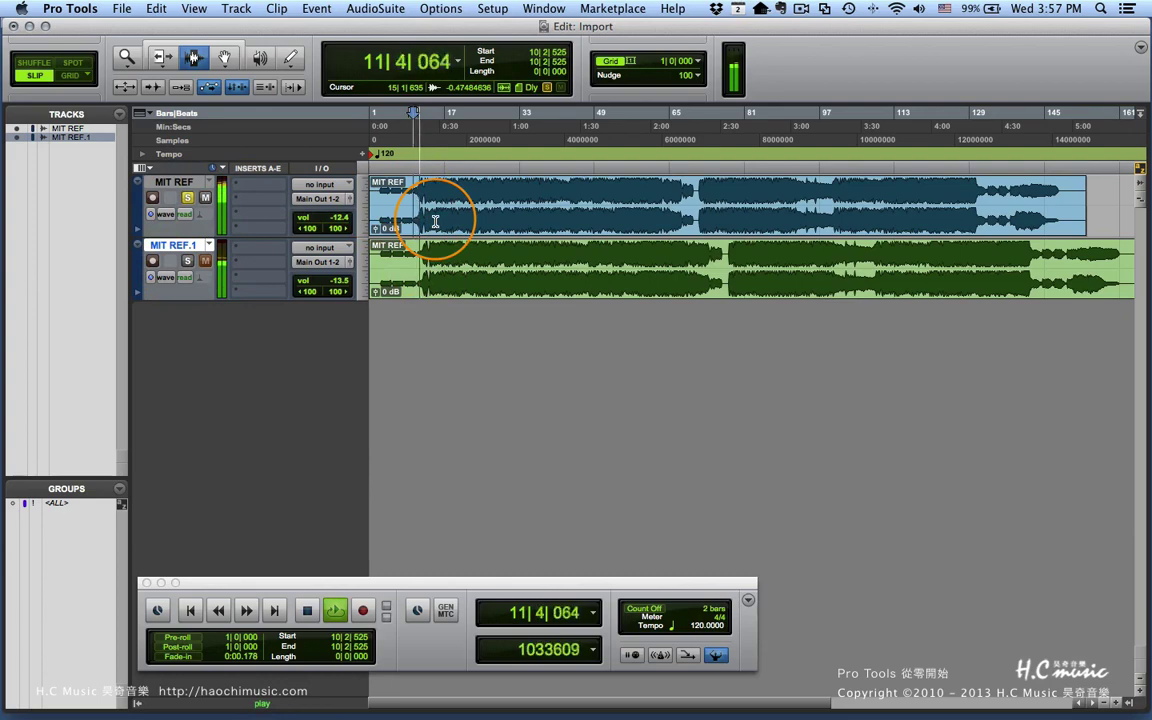
click(405, 375)
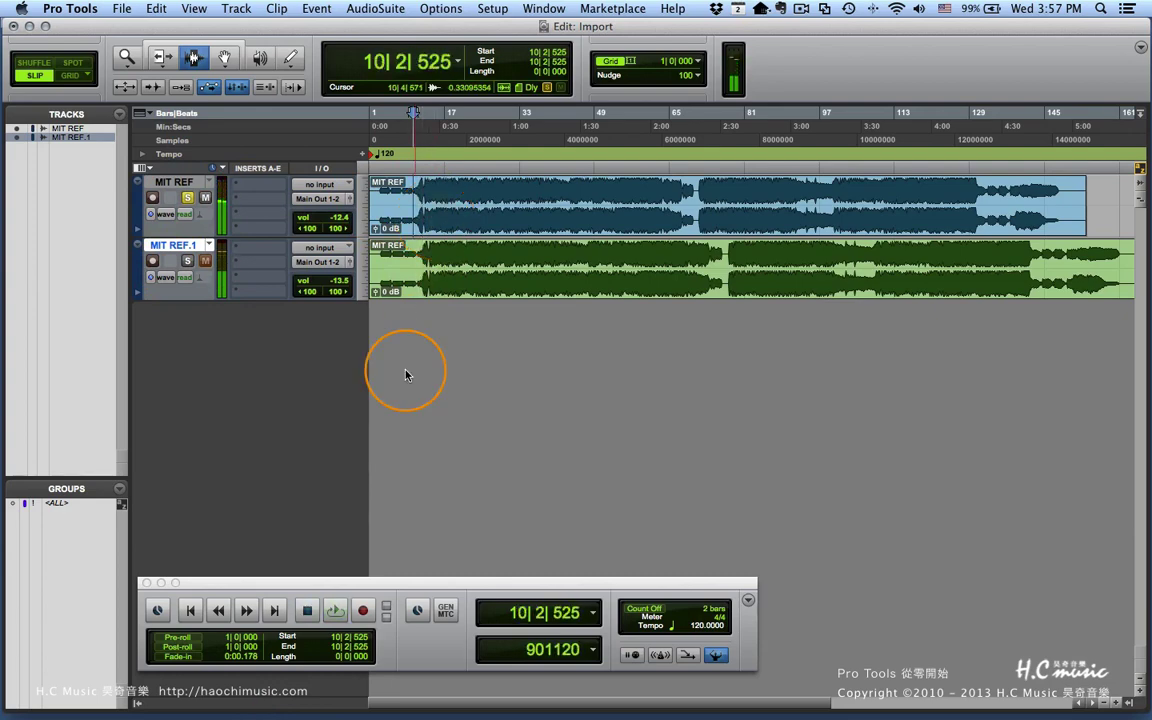
click(121, 8)
mouse_move(172, 232)
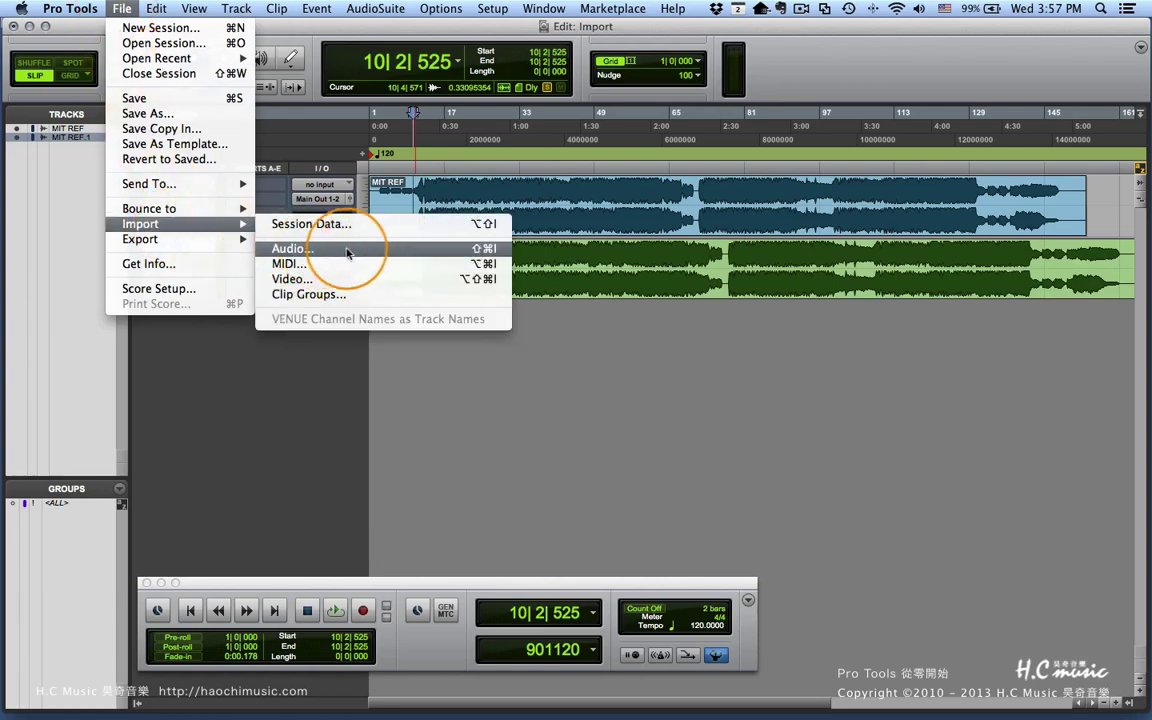
click(760, 405)
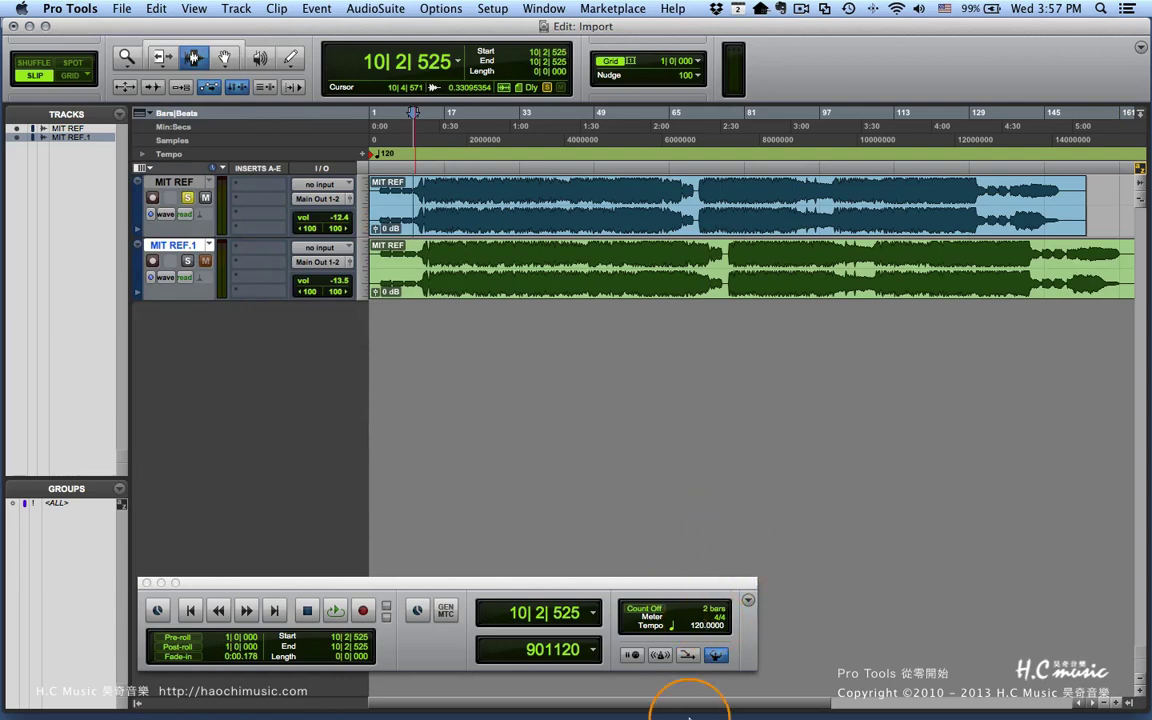
Switch to the TextEdit note, review its list of audio formats from AIFF to SDII, and minimize the note
click(699, 696)
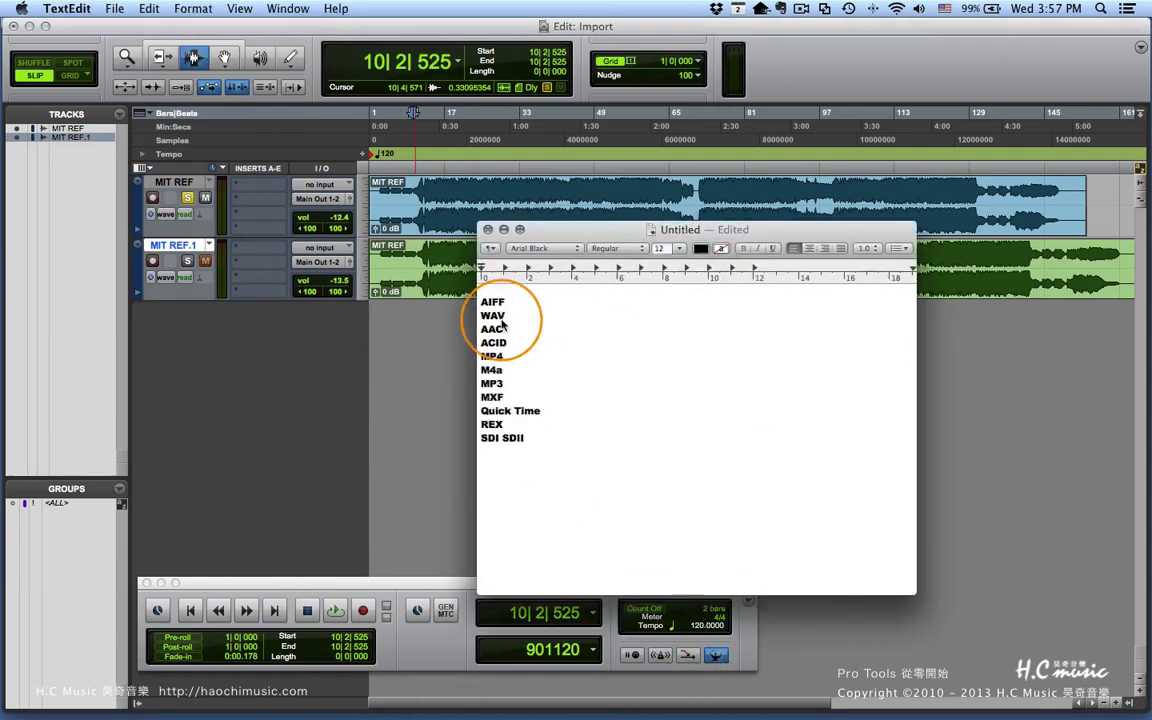
drag(614, 229, 541, 97)
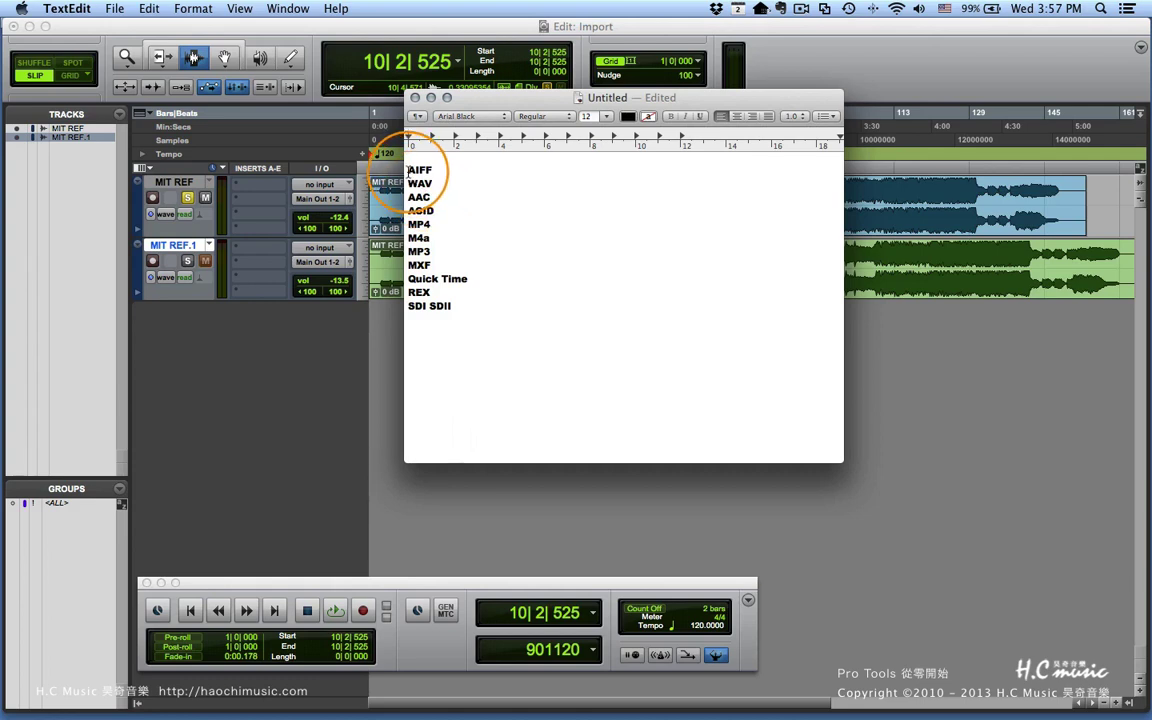
drag(408, 170, 437, 250)
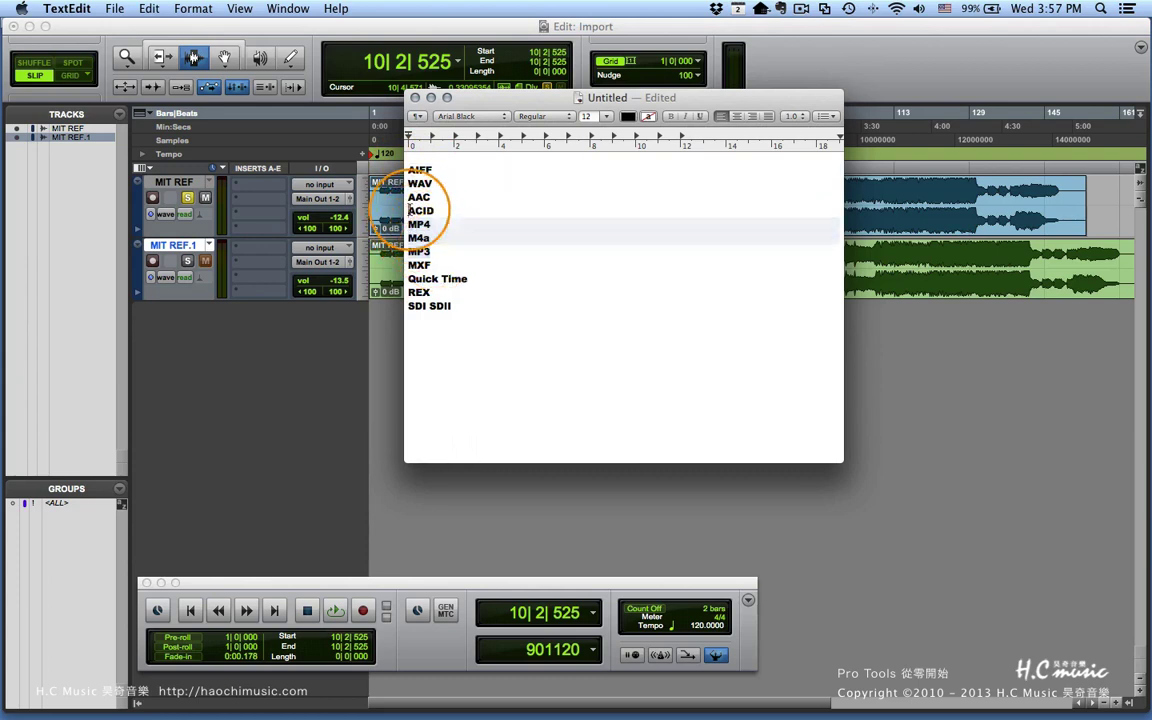
double_click(435, 211)
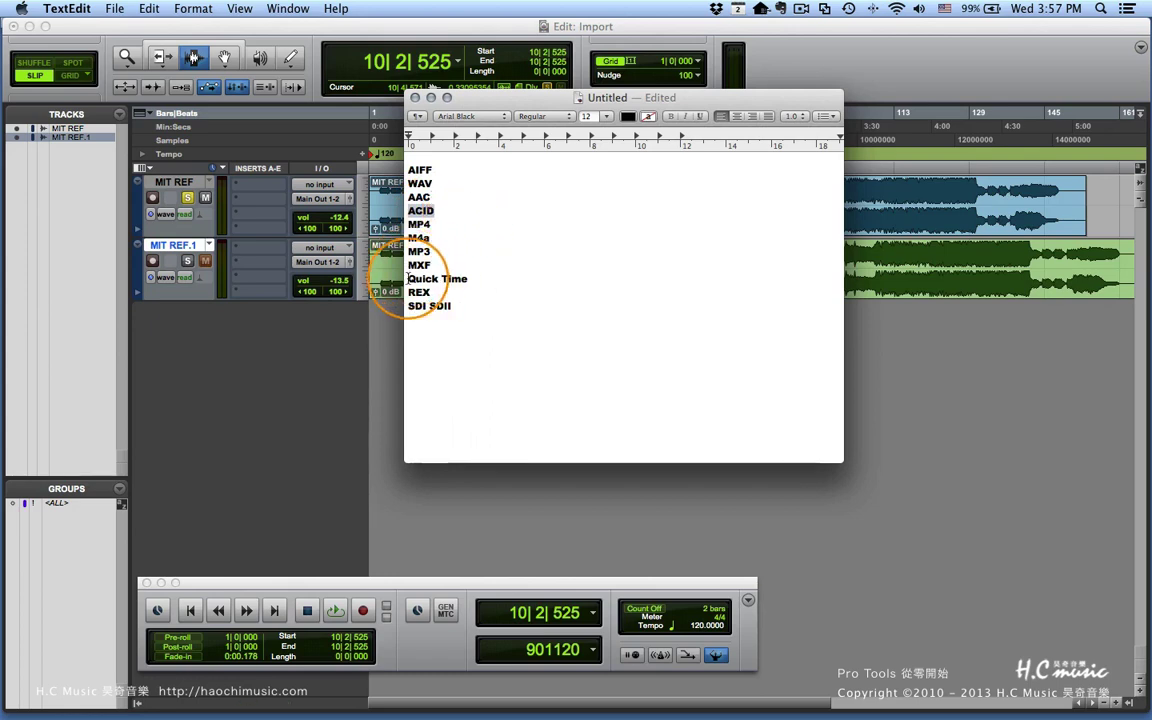
triple_click(472, 280)
double_click(428, 292)
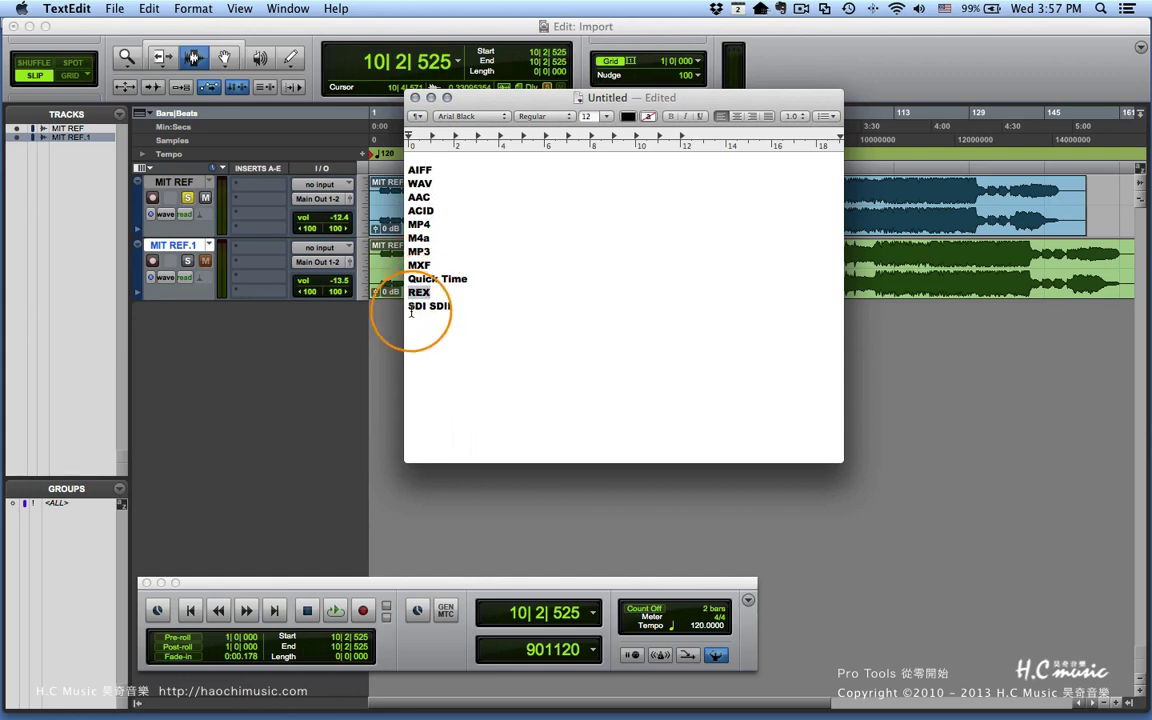
drag(410, 311, 452, 312)
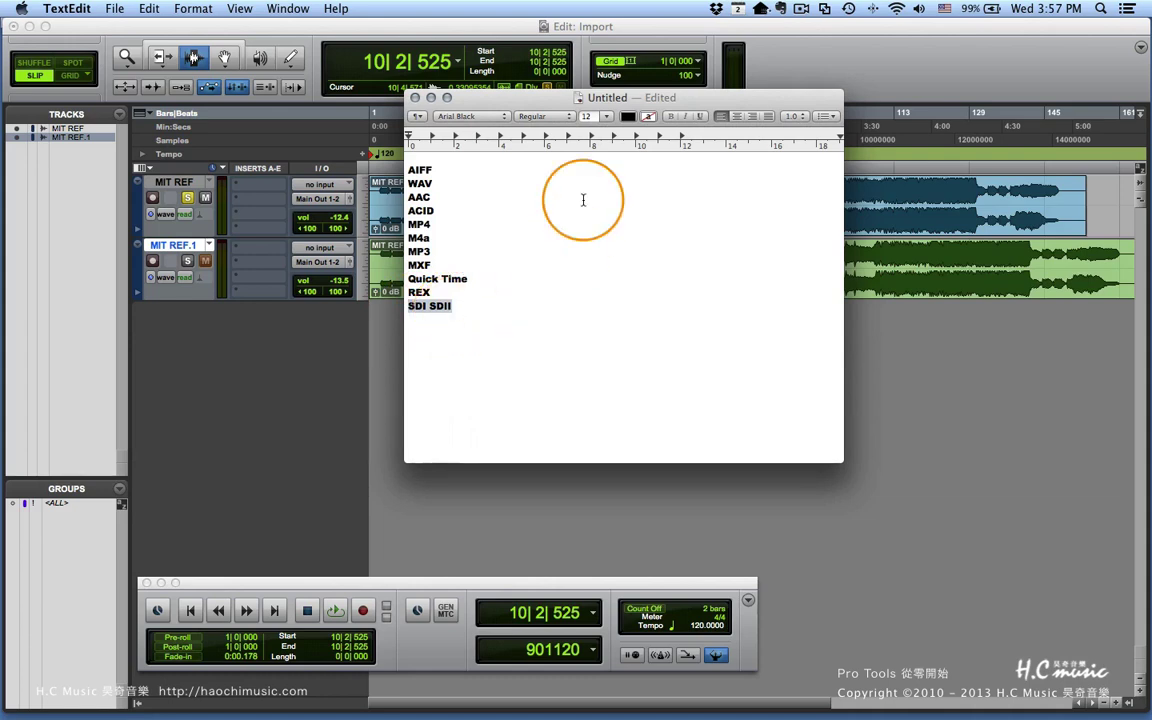
click(431, 97)
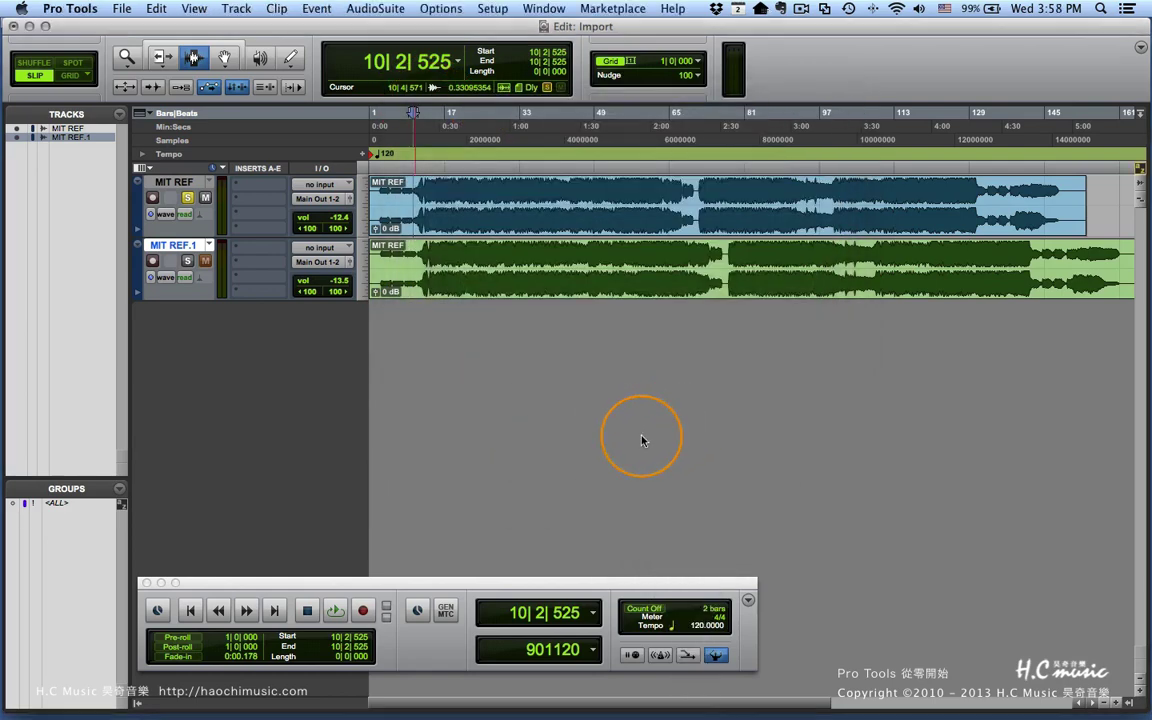
Turn off solo on the MIT REF track and open the Processing preferences
click(188, 199)
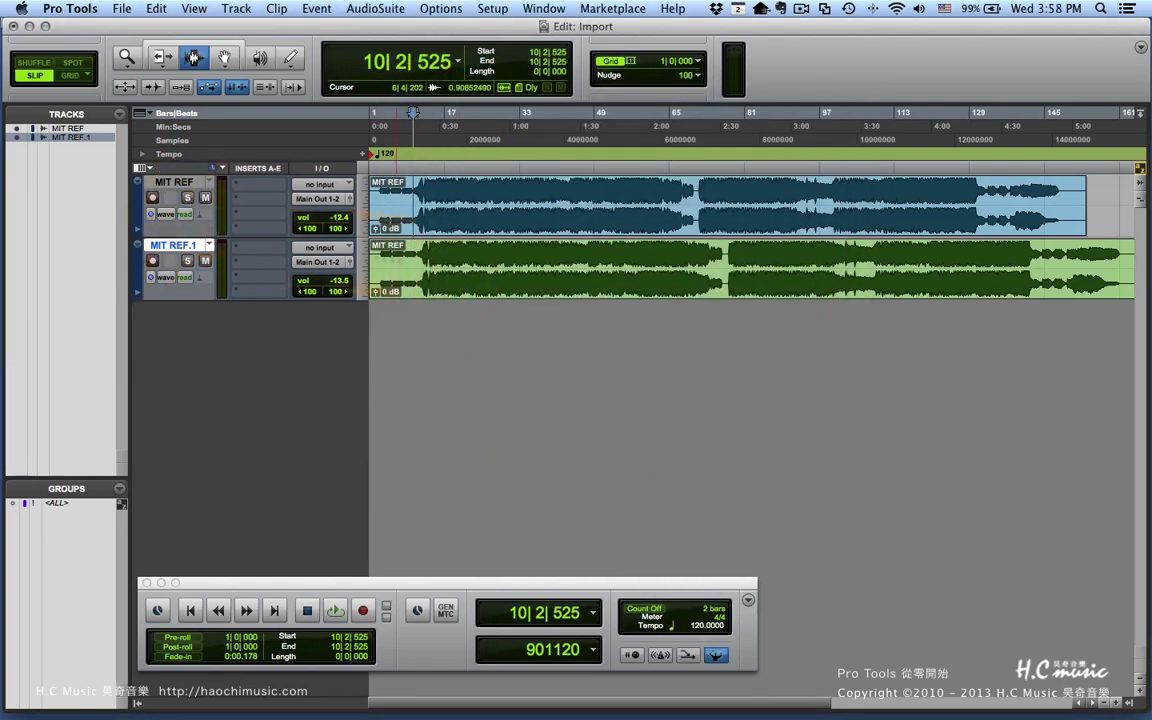
click(90, 10)
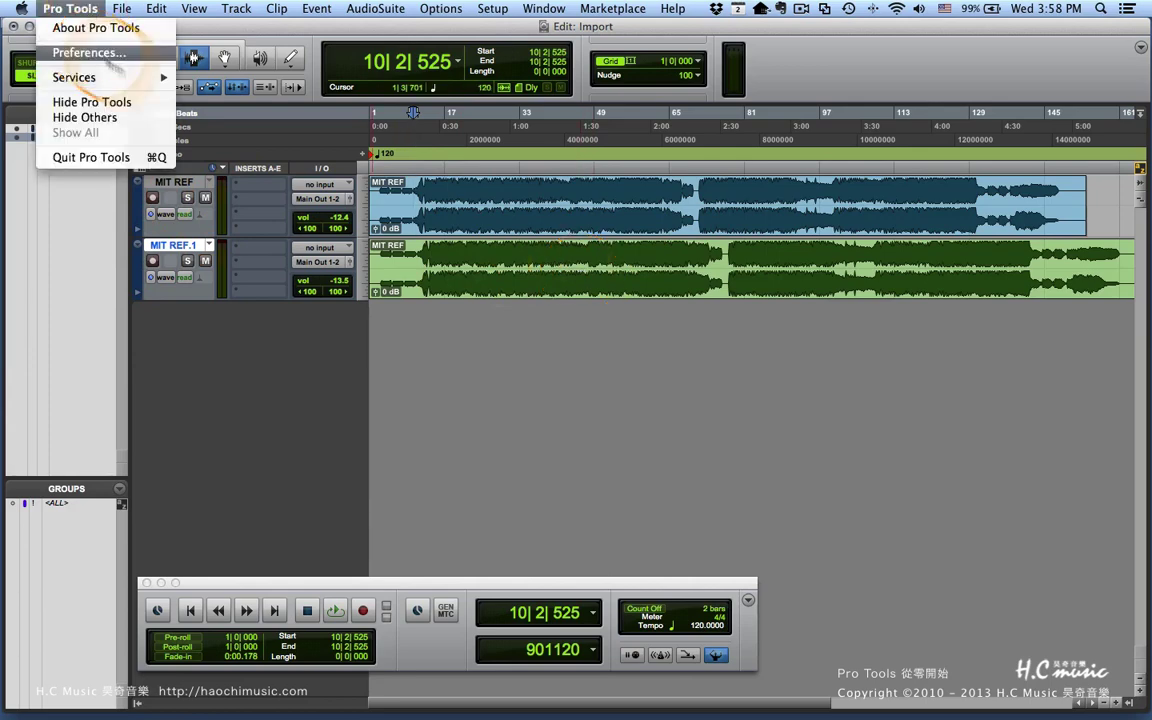
click(80, 49)
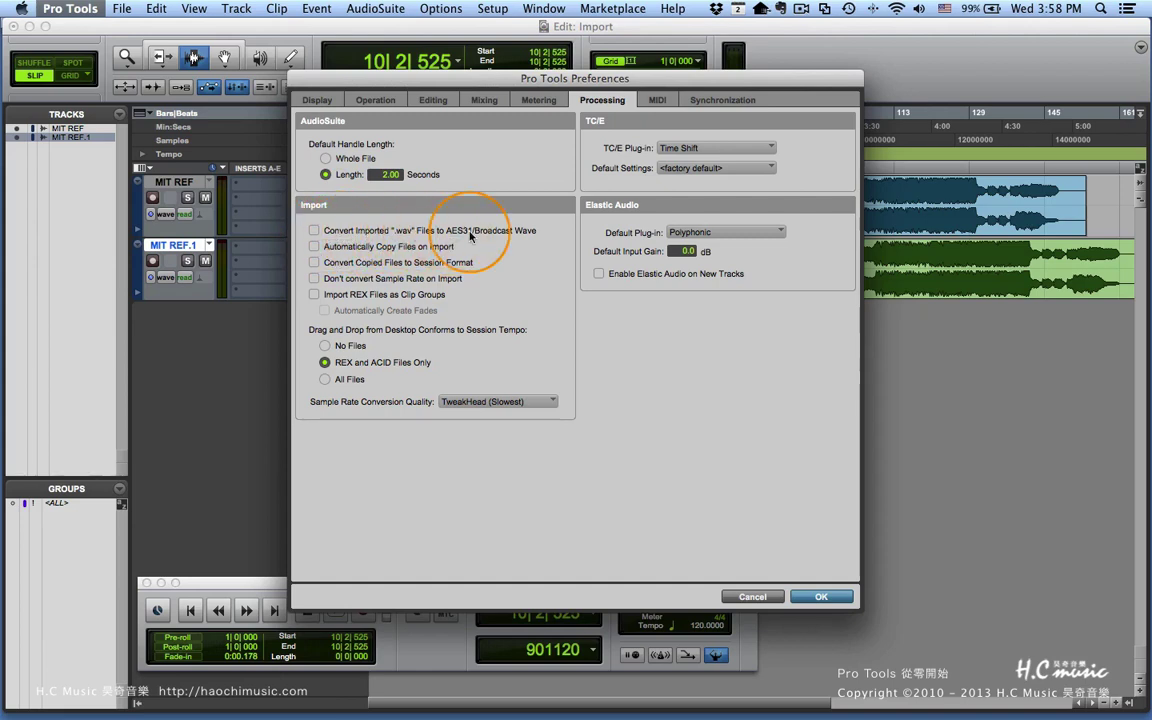
Enable Automatically Copy Files on Import and Convert Copied Files to Session Format, and view the sample rate conversion quality options
click(314, 246)
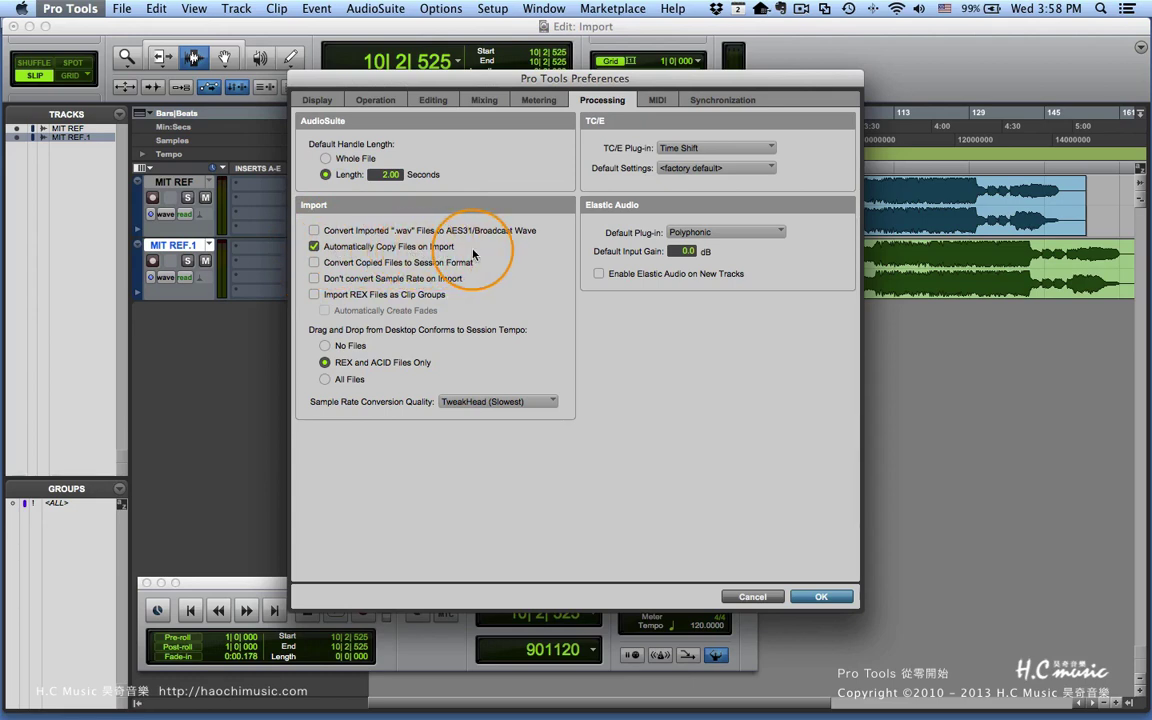
click(314, 263)
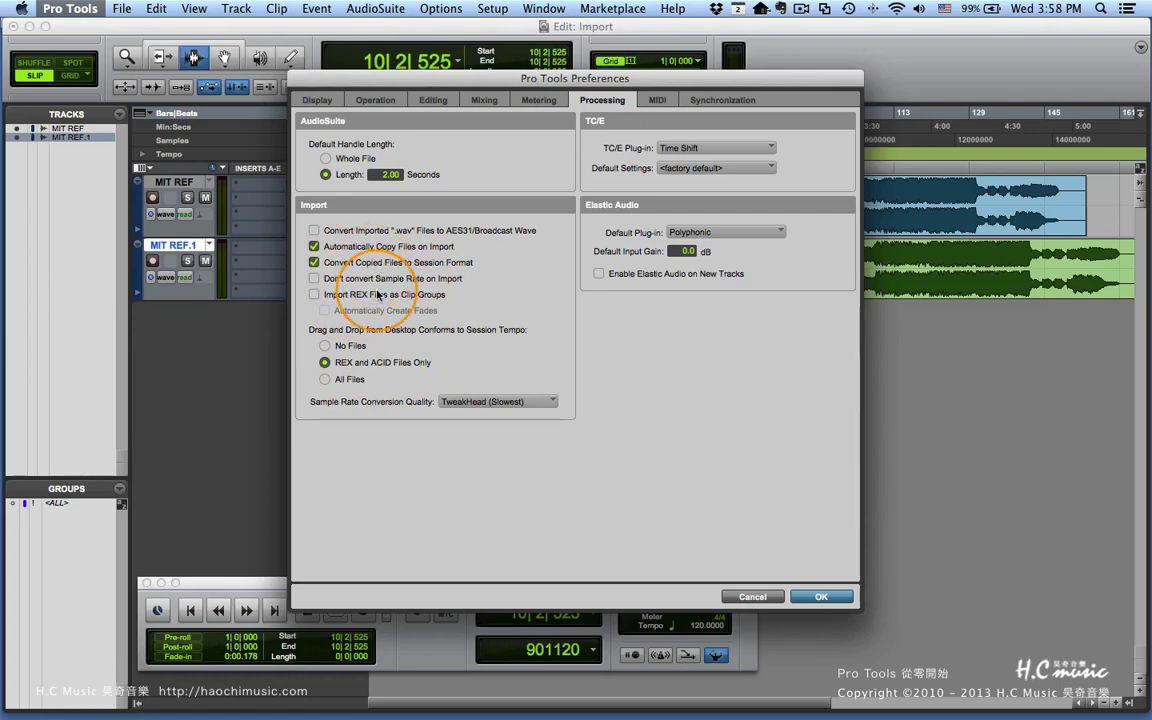
click(465, 403)
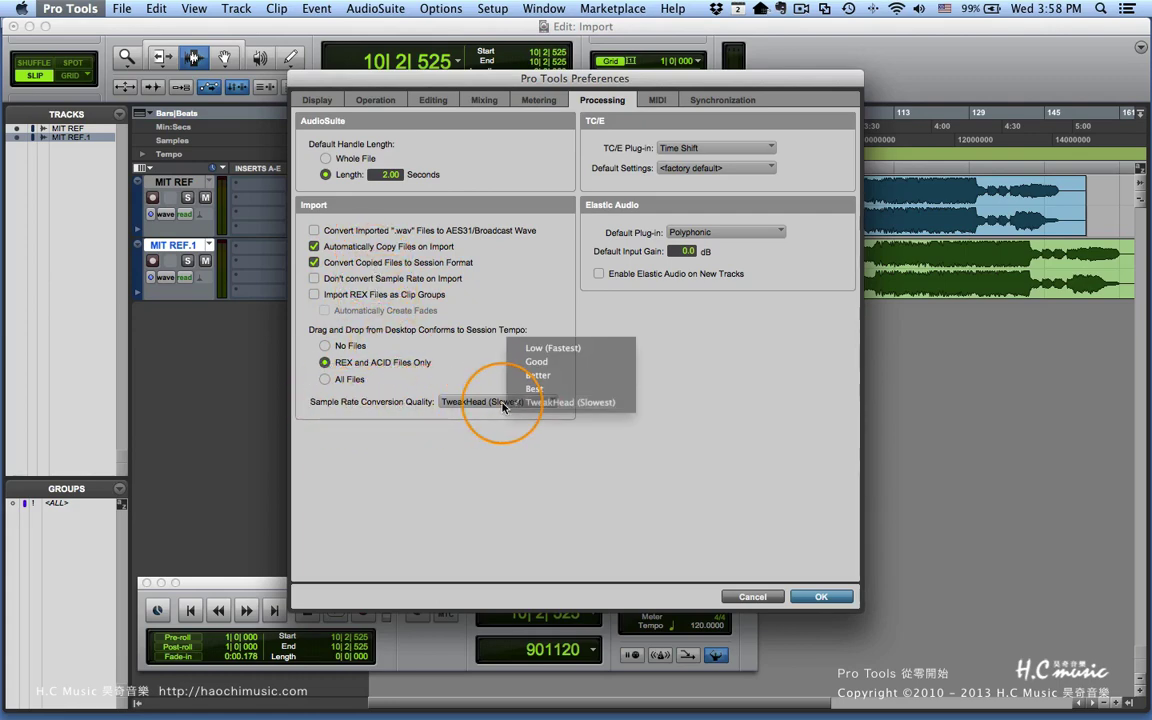
click(505, 430)
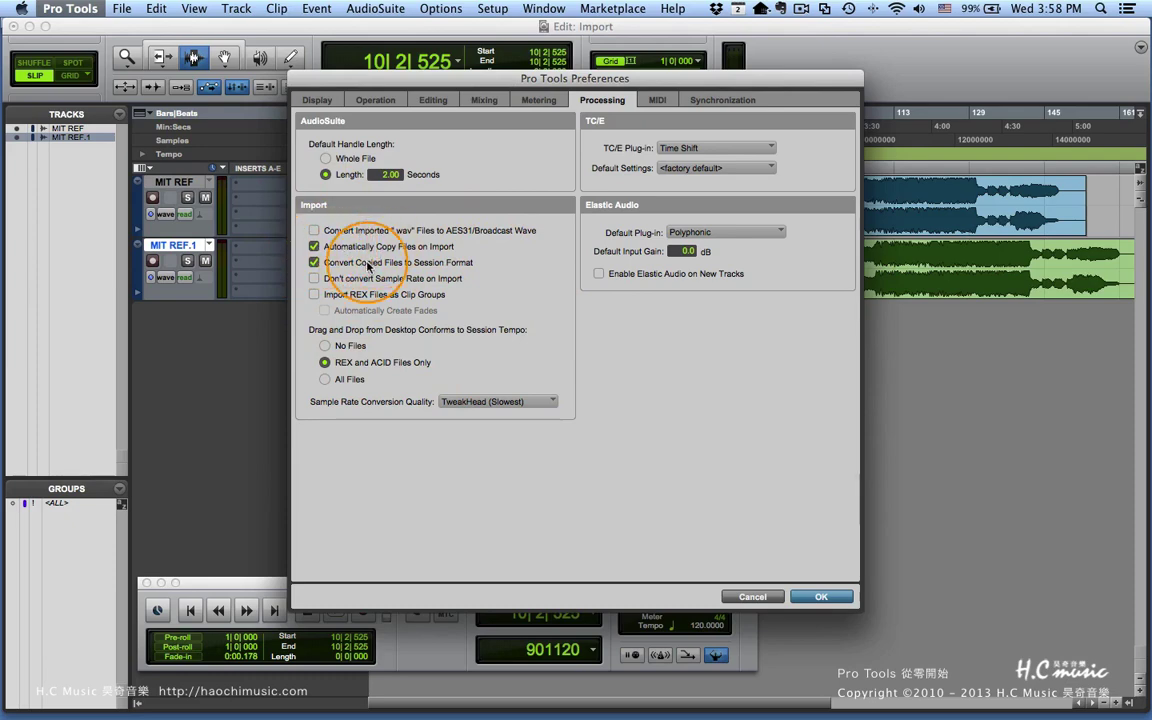
Disable Automatically Copy Files on Import and Convert Copied Files to Session Format again and accept the preferences
click(314, 246)
click(314, 262)
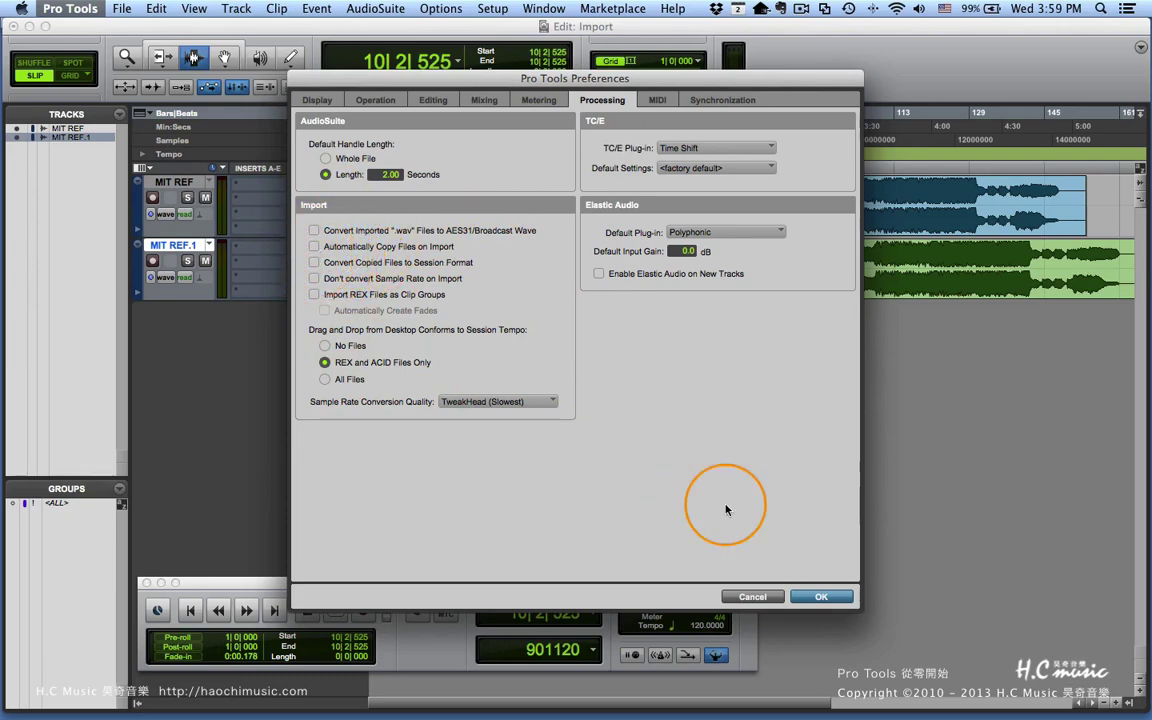
click(822, 597)
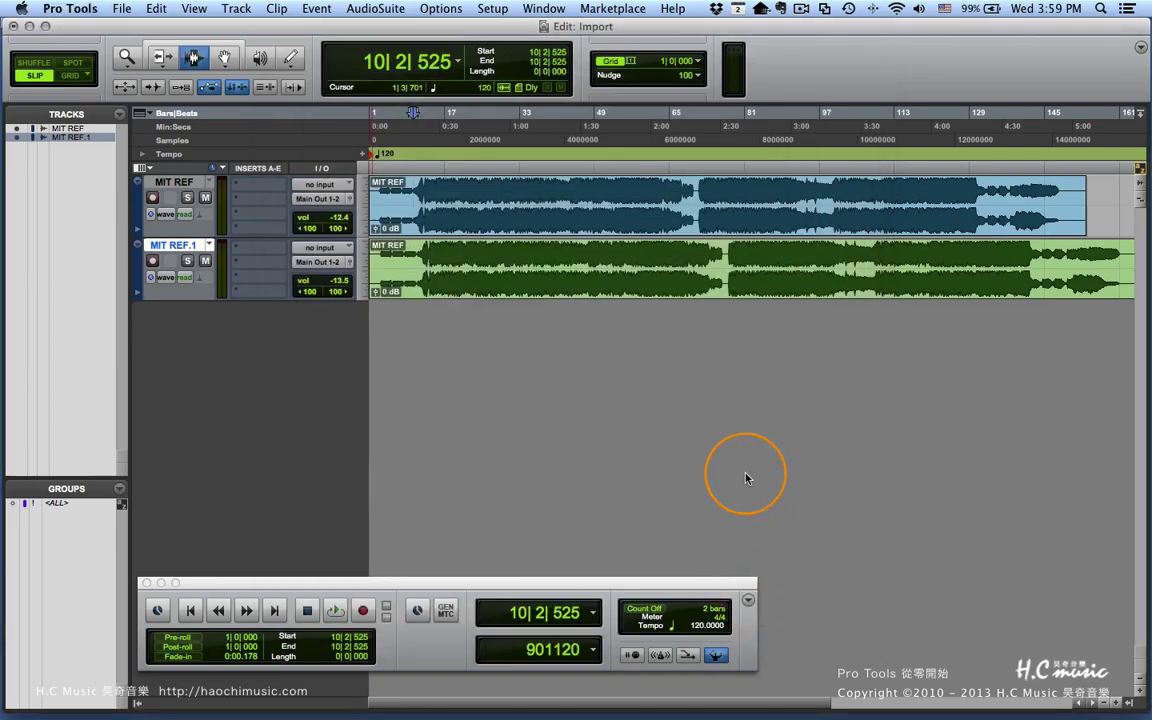